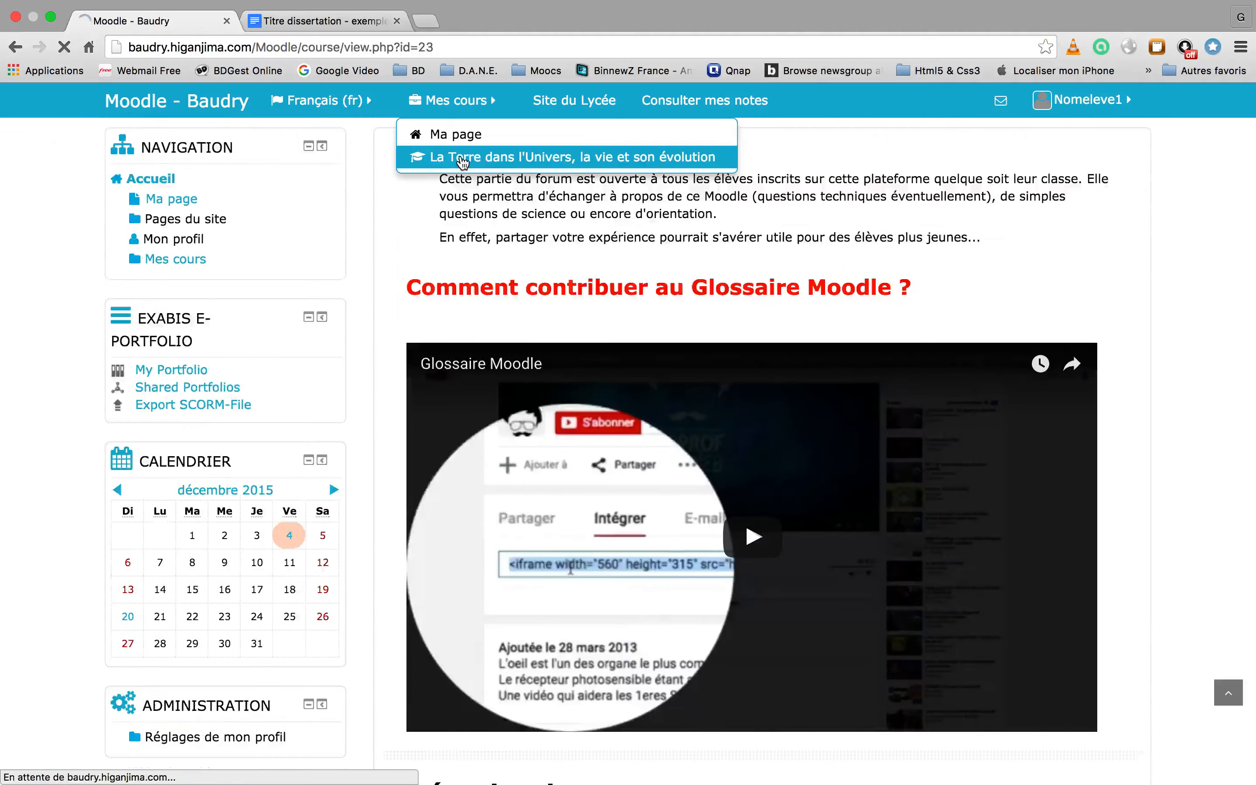
Open the "Dépôt de l'activité 2" assignment in the course "La Terre dans l'Univers, la vie et son évolution".
scroll(835, 487, down, 15)
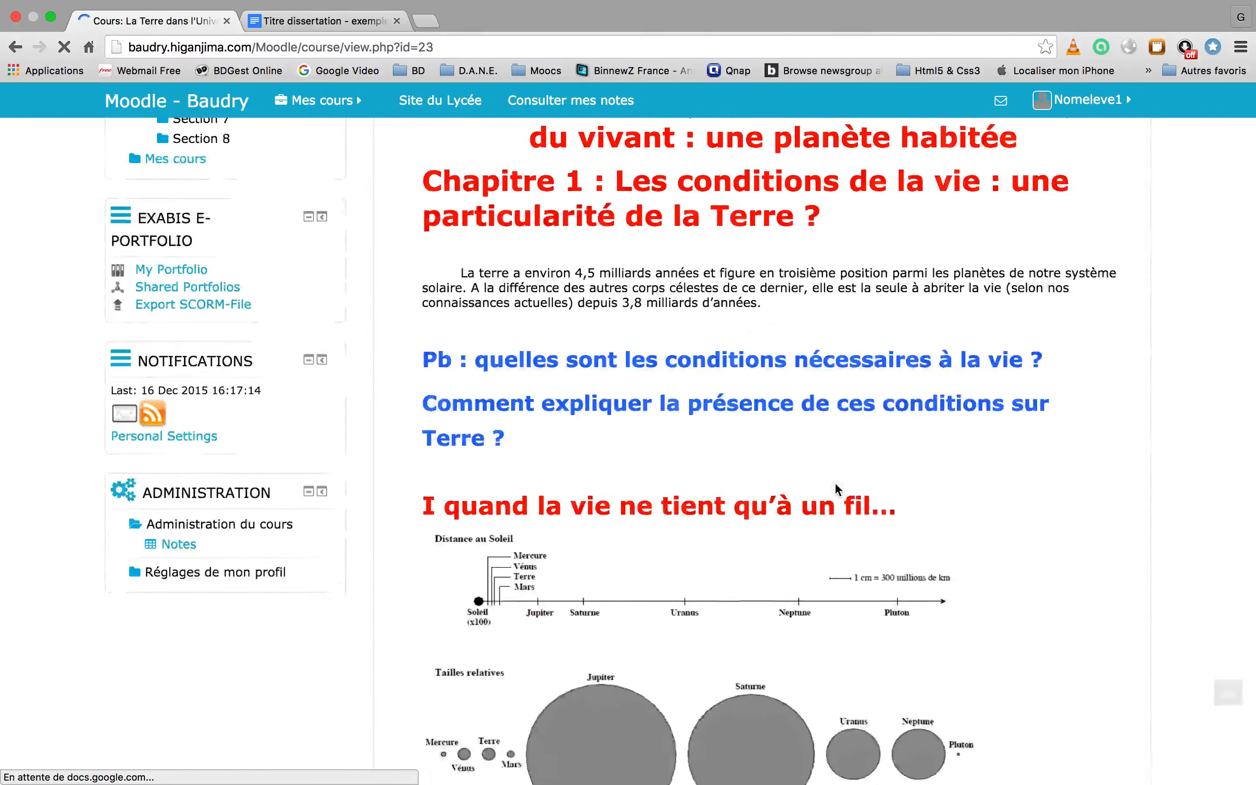
scroll(988, 441, down, 10)
scroll(989, 435, down, 6)
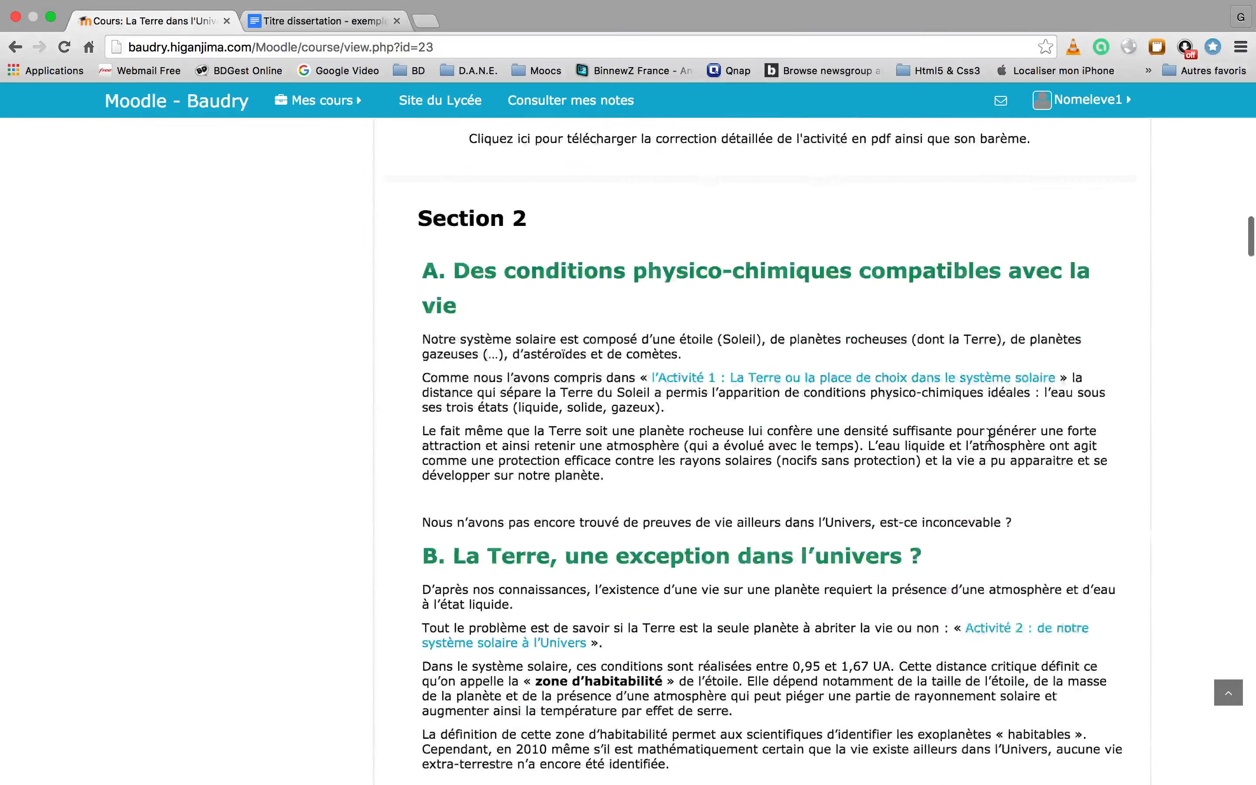
scroll(988, 434, up, 6)
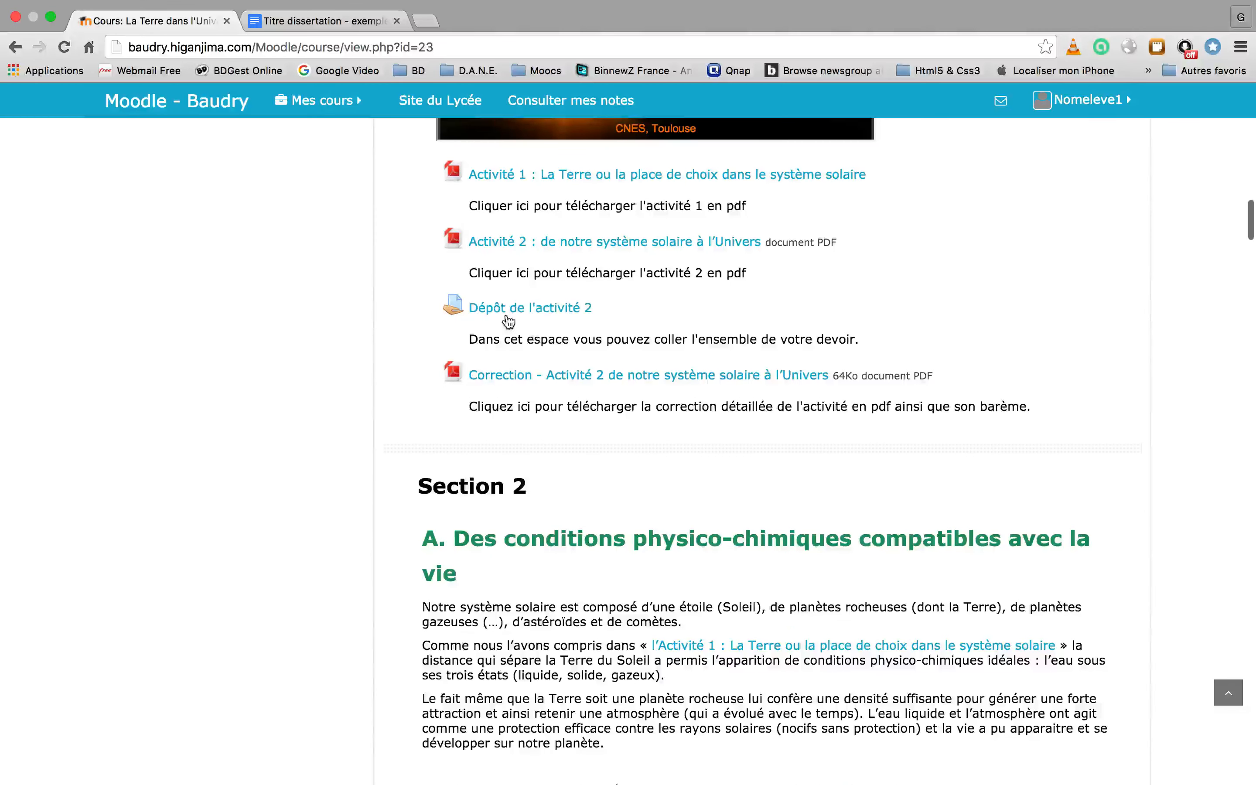
click(500, 310)
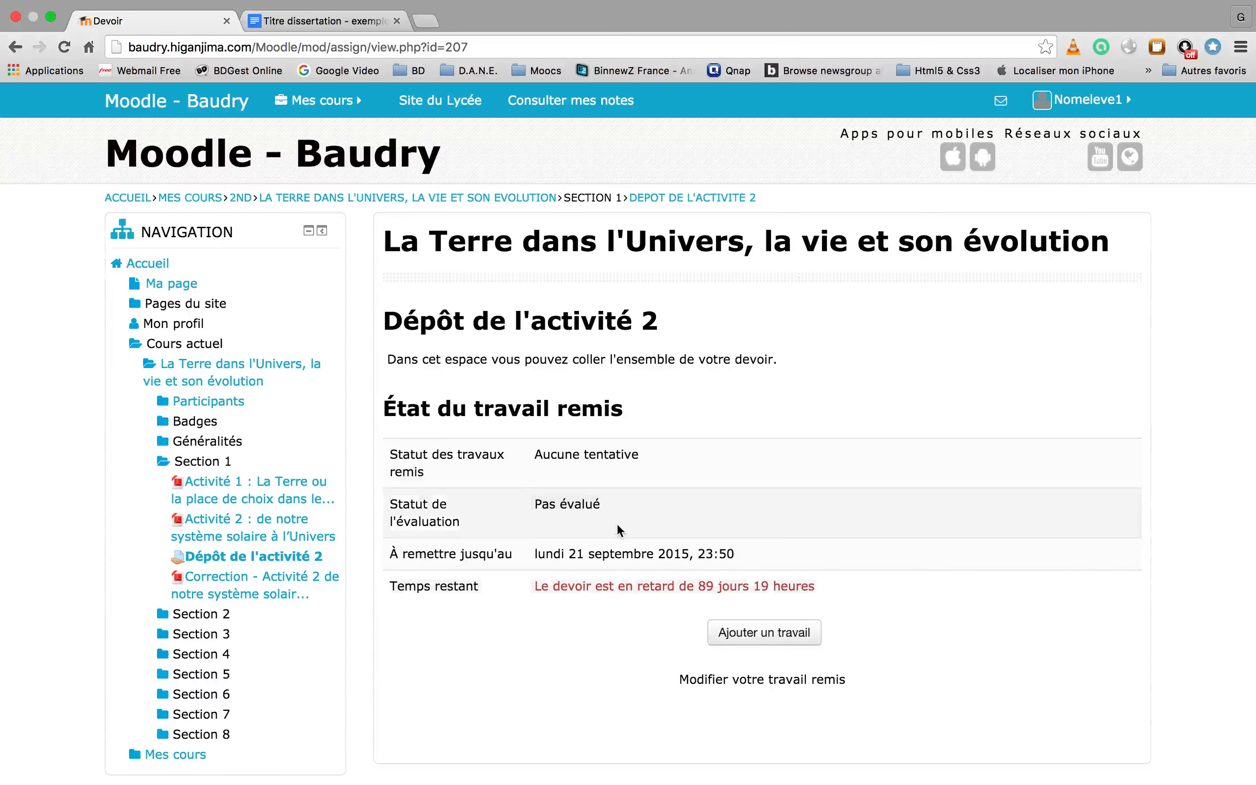
Start adding a submission to the "Dépôt de l'activité 2" assignment and bring up its online text editor.
scroll(617, 526, down, 2)
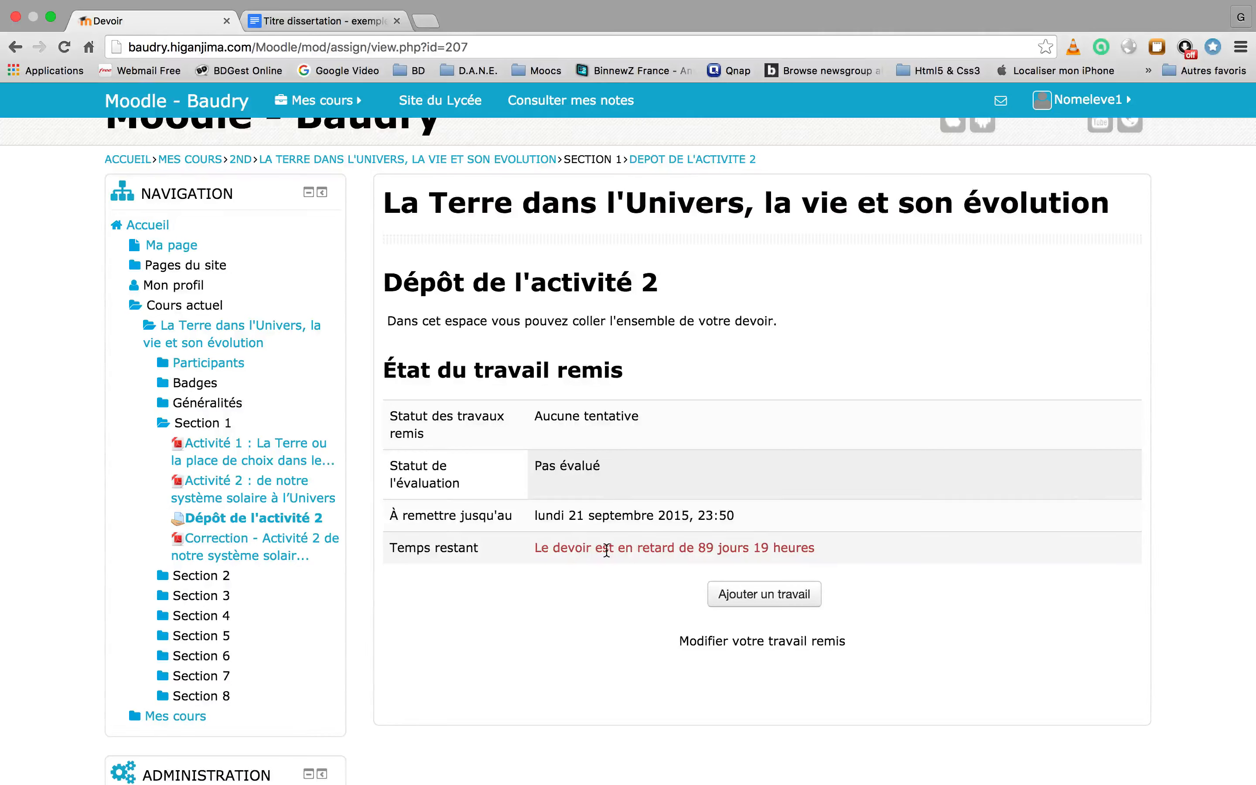
click(768, 594)
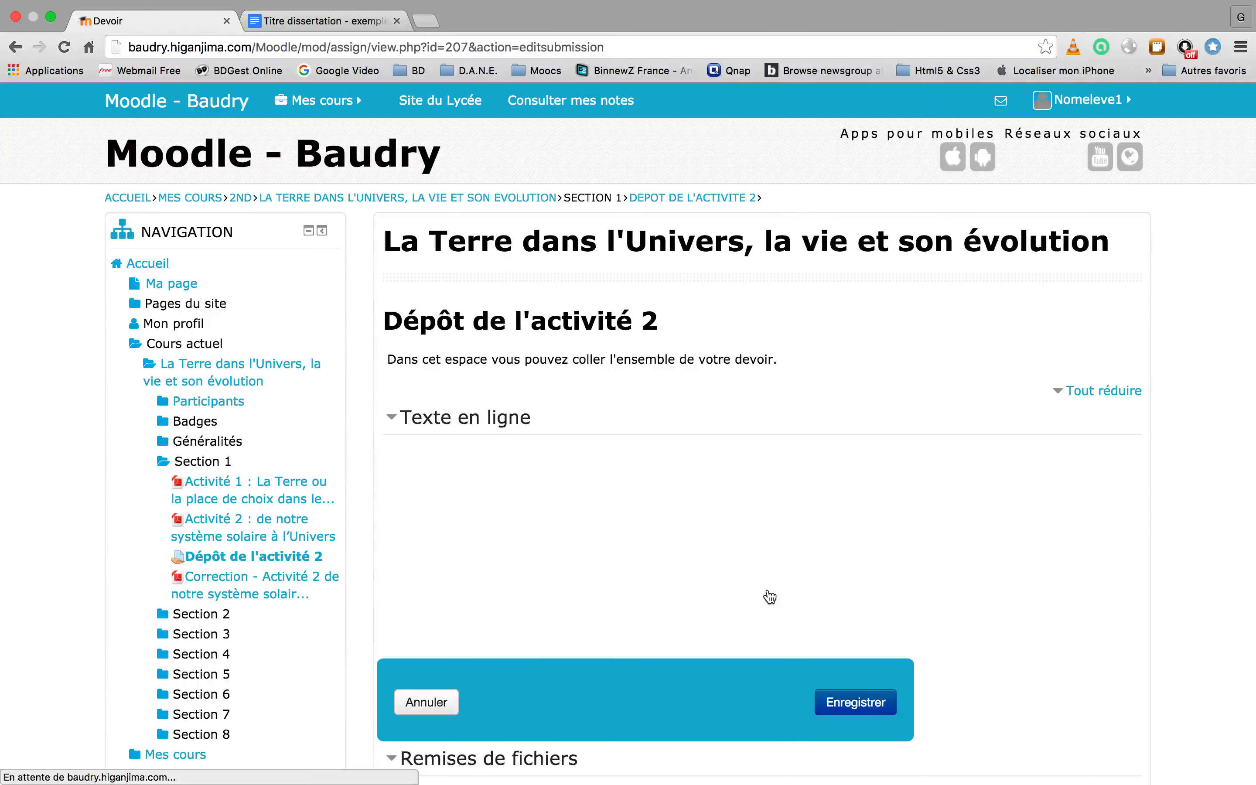
scroll(625, 452, down, 4)
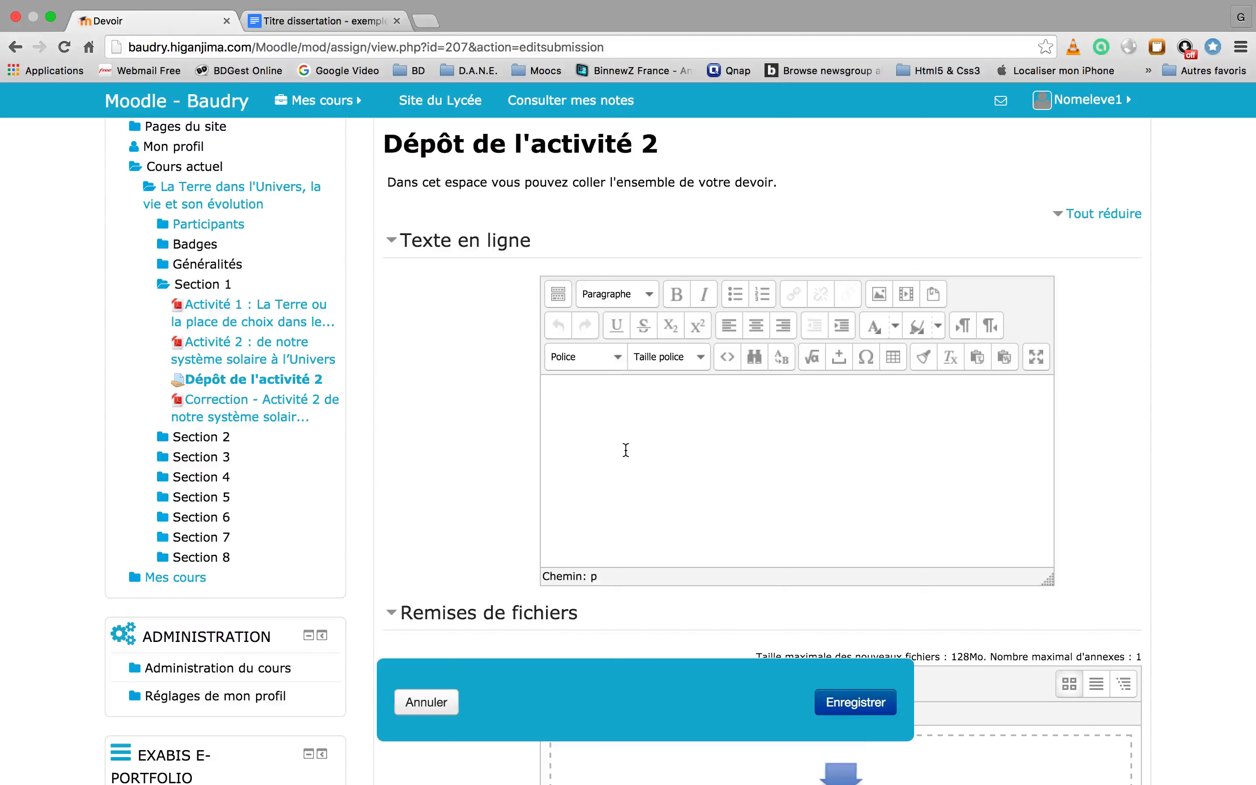
Enter "texte" and "devoir..." on separate lines in the online text editor and toggle its extra formatting tools.
click(589, 404)
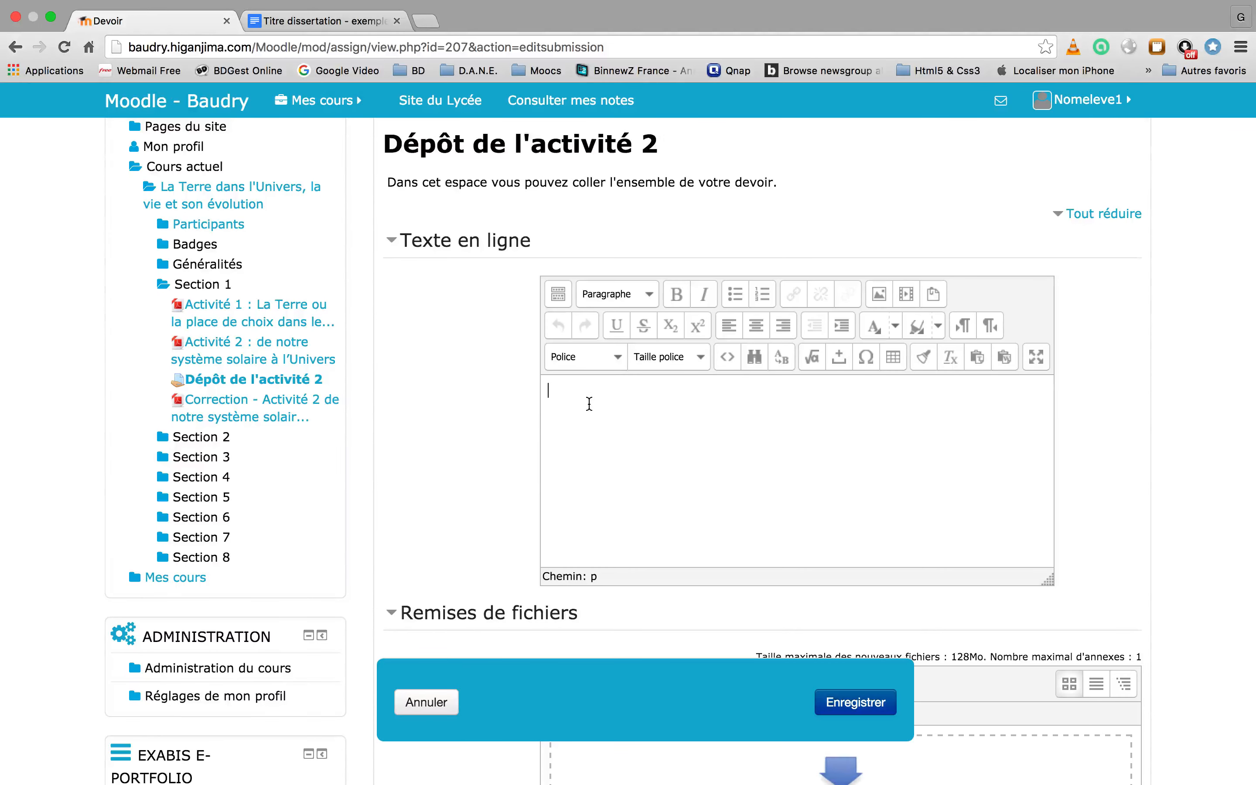
text(te )
text(devoir...)
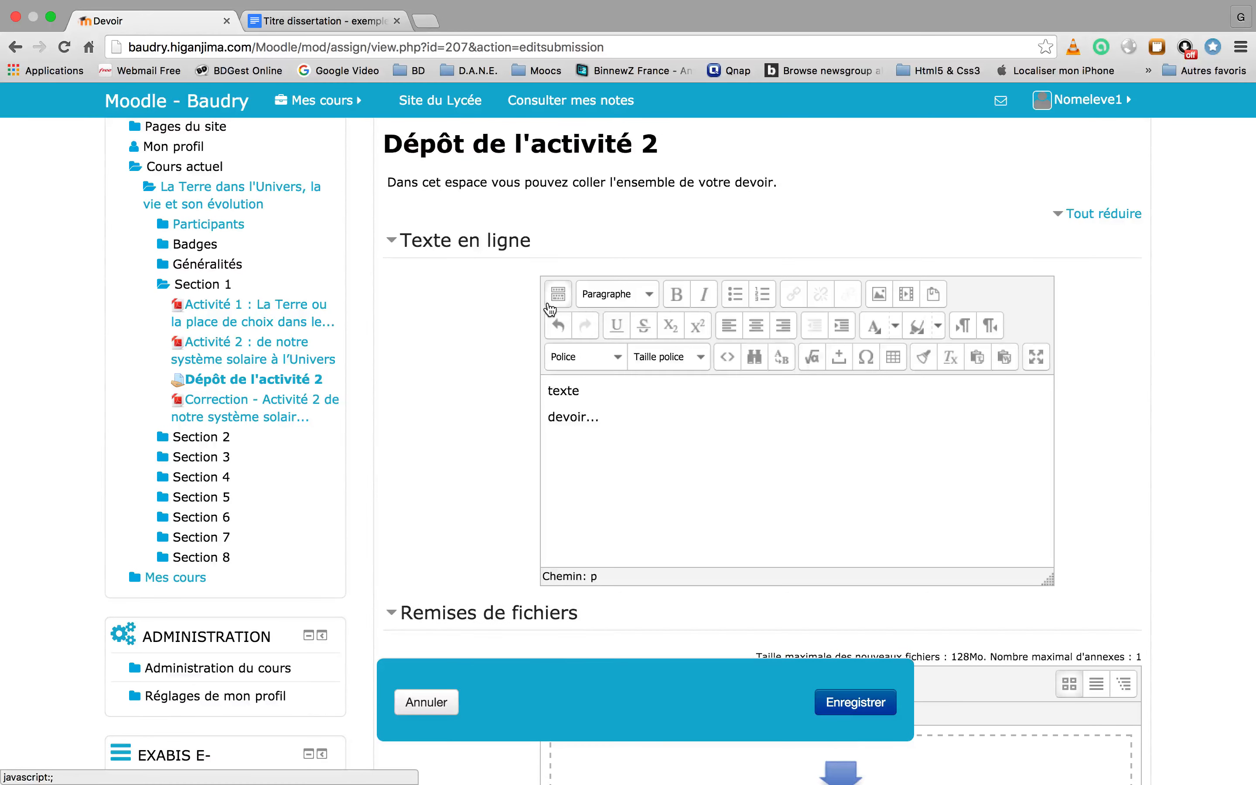
click(552, 306)
click(551, 307)
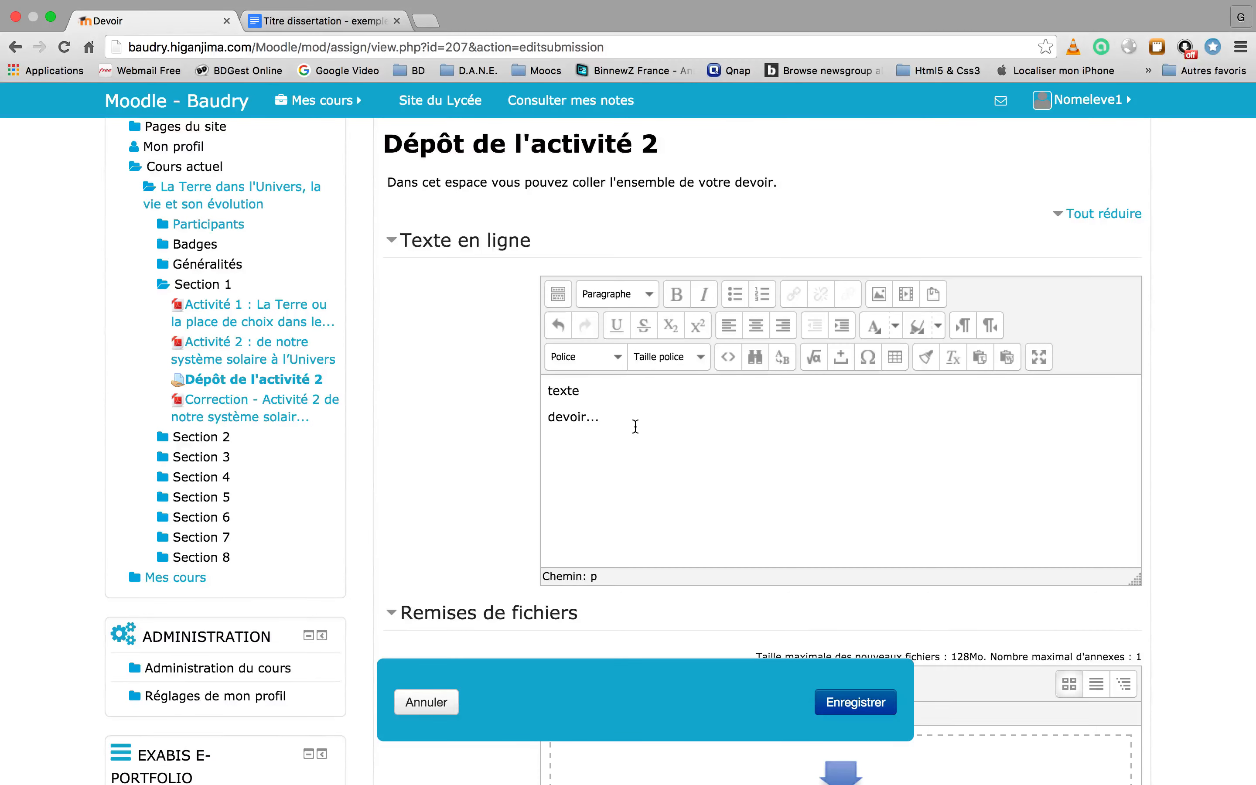
scroll(634, 426, down, 2)
scroll(635, 426, up, 2)
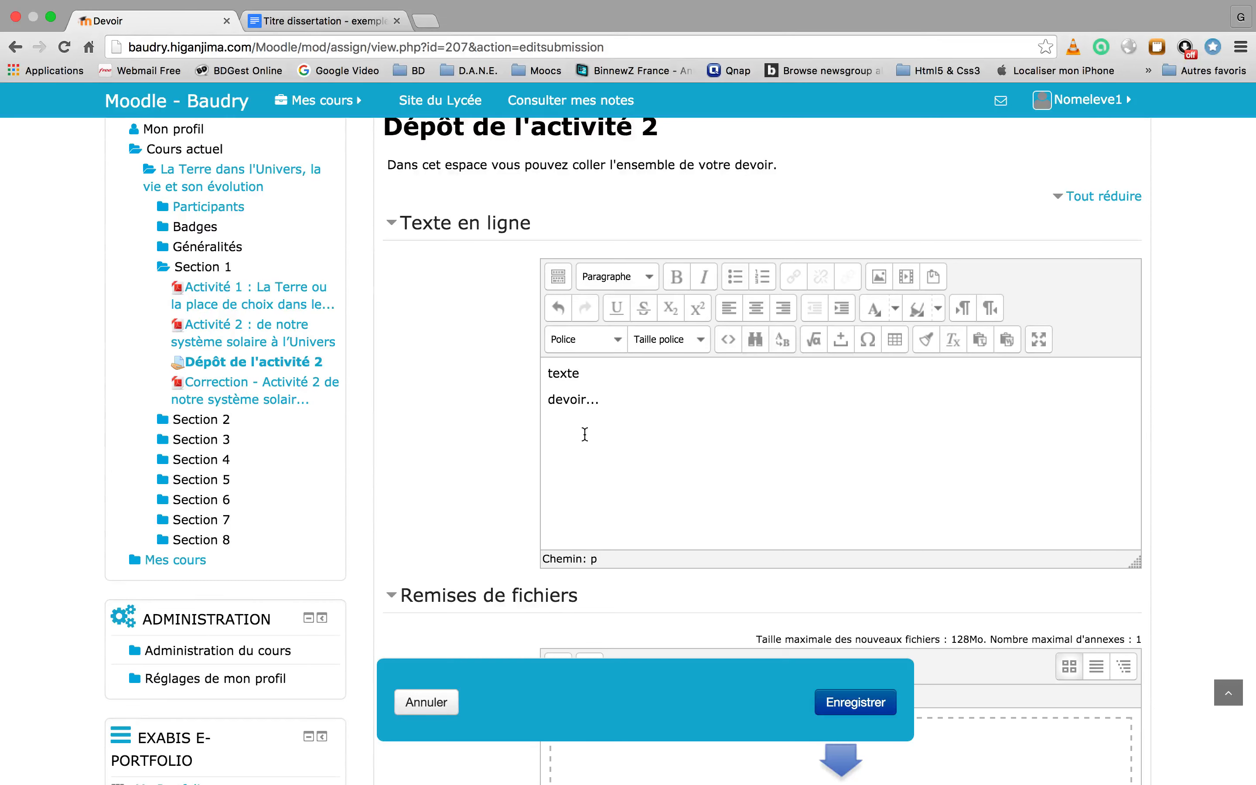
Add the filler lines "khhzebvlkzet" and "akvbkalebvae" to the online text, and reload the page to discard the unsaved draft.
text(kh)
key(Tab)
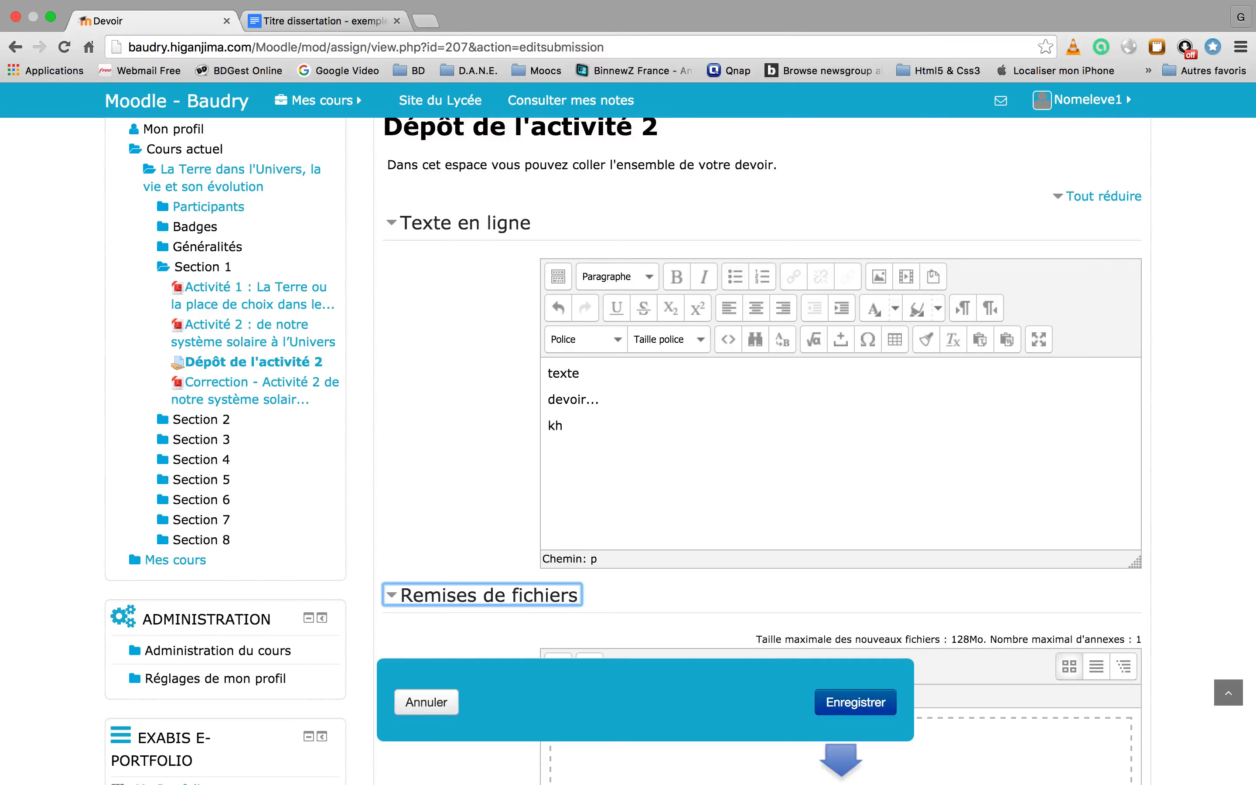
click(598, 427)
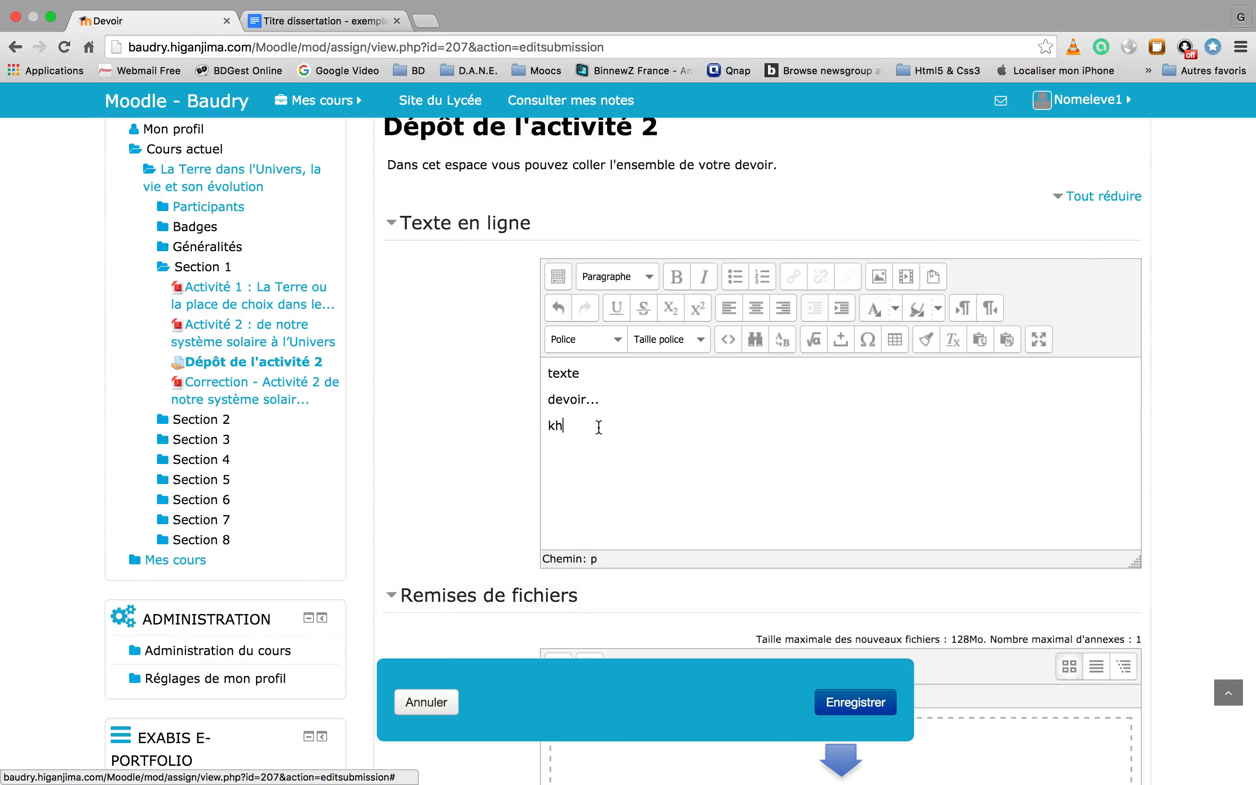
text(hzebvlkzet)
key(Return)
text(akvbkalebvae)
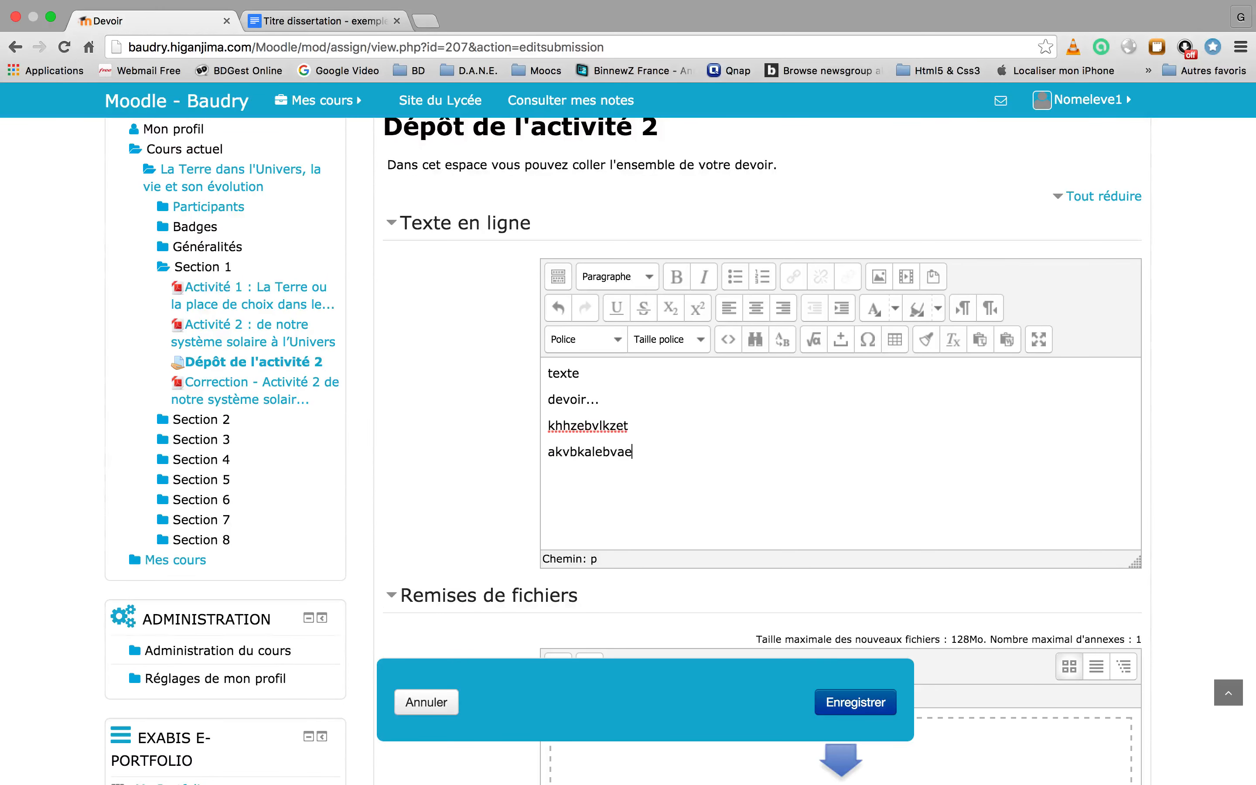
key(Return)
key(super+r)
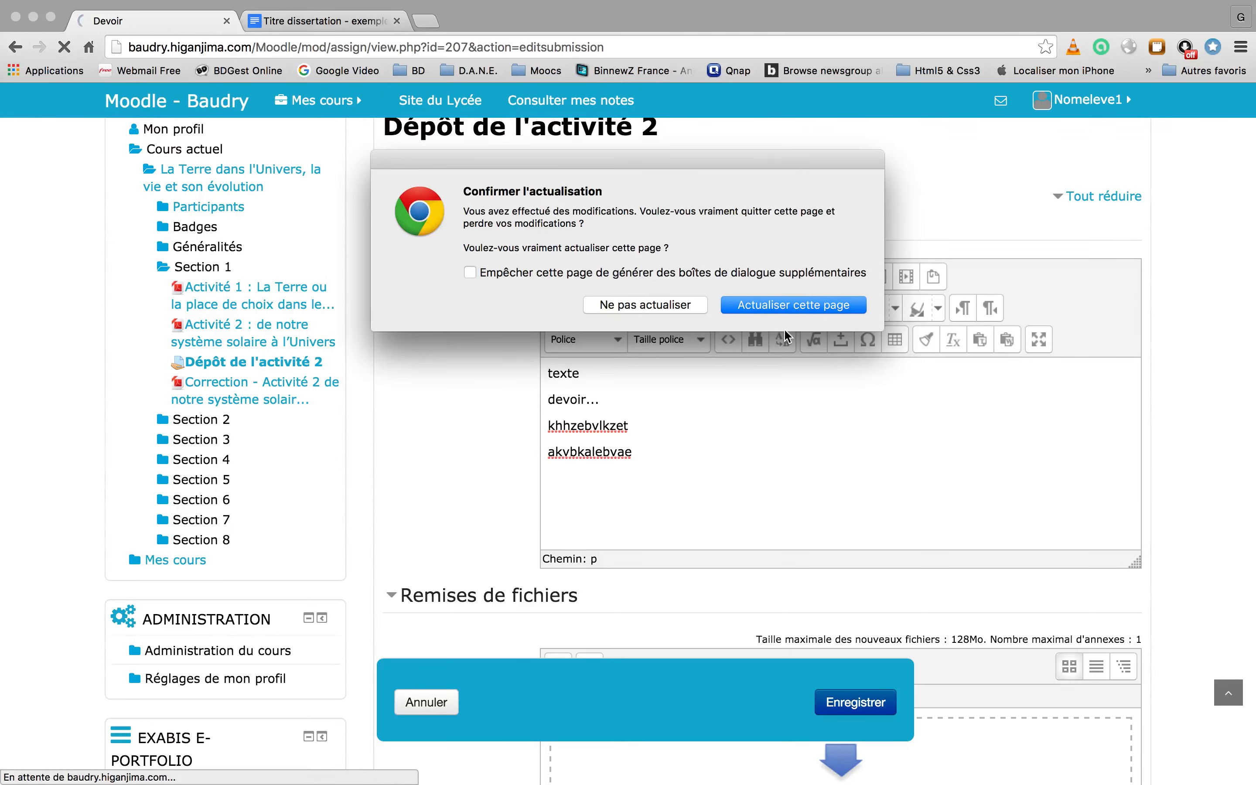
click(786, 305)
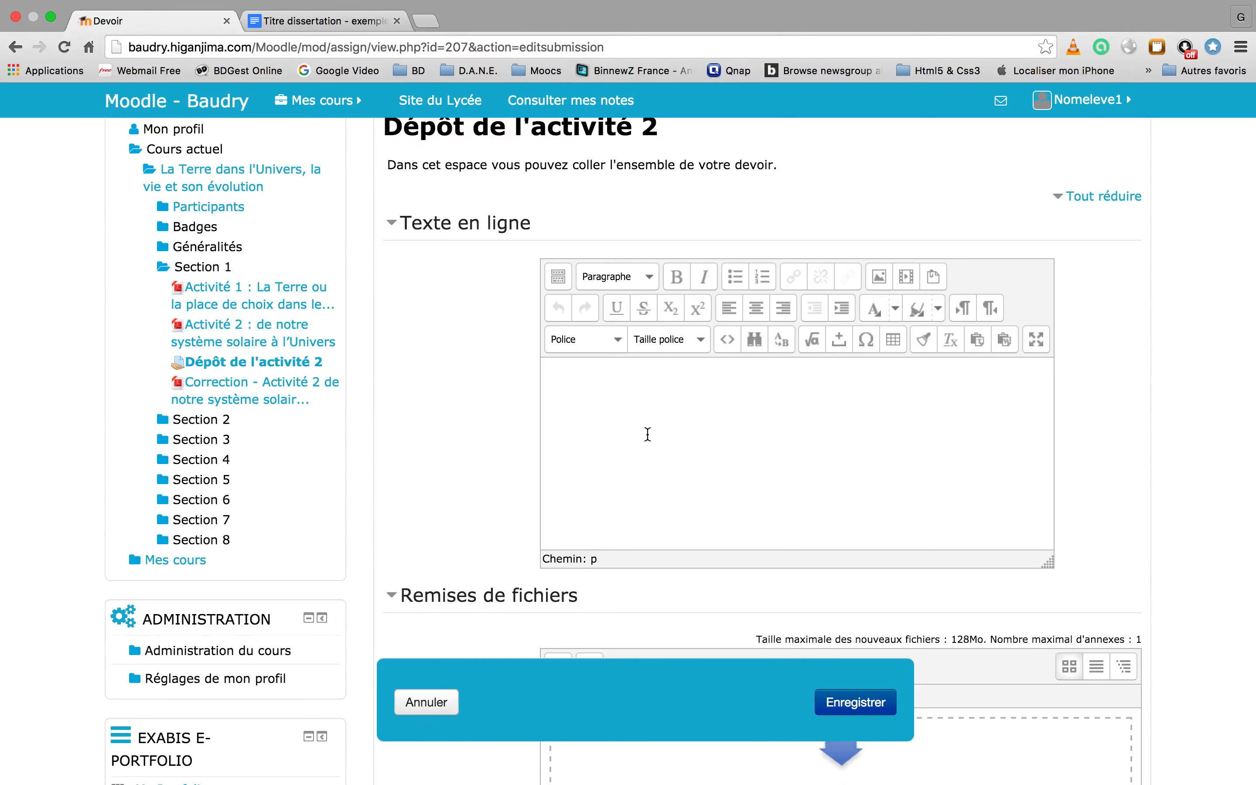
Switch to the Google Docs document "Titre dissertation - exemple", look through it and copy its entire content.
click(314, 23)
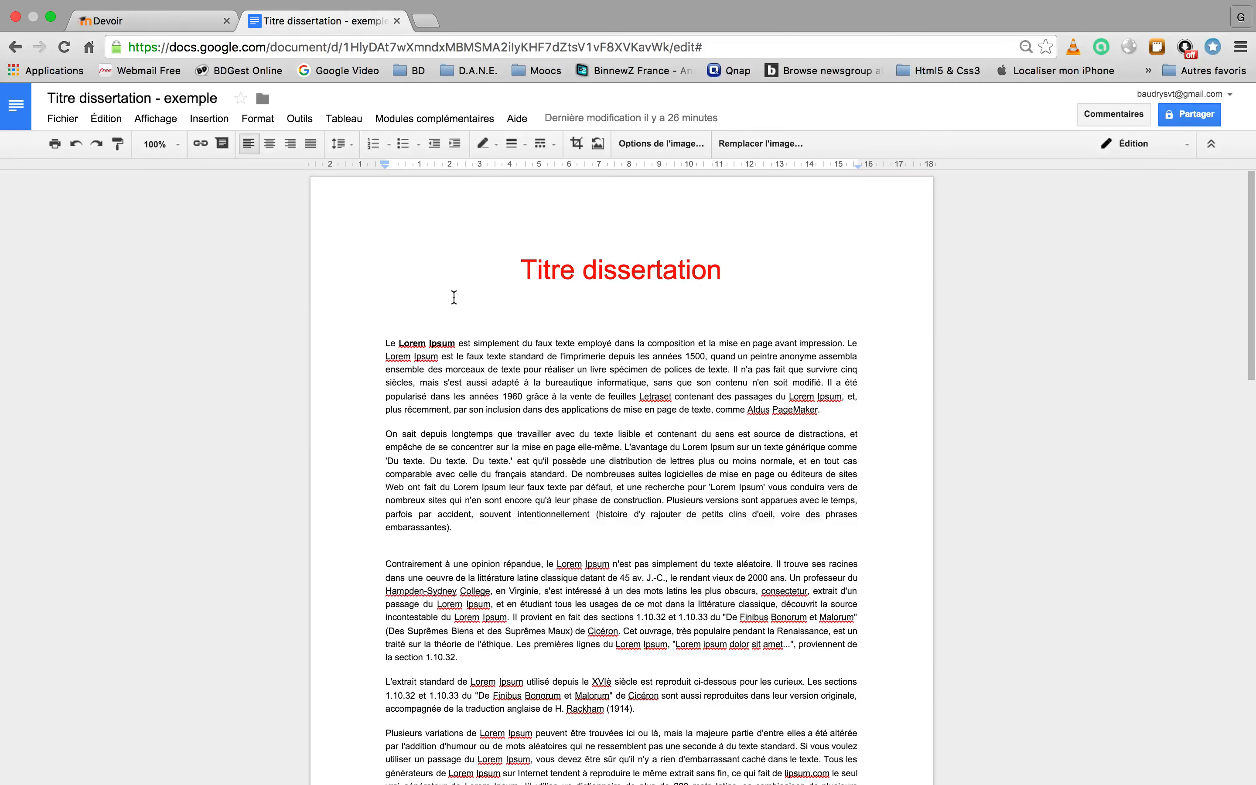
scroll(454, 297, down, 7)
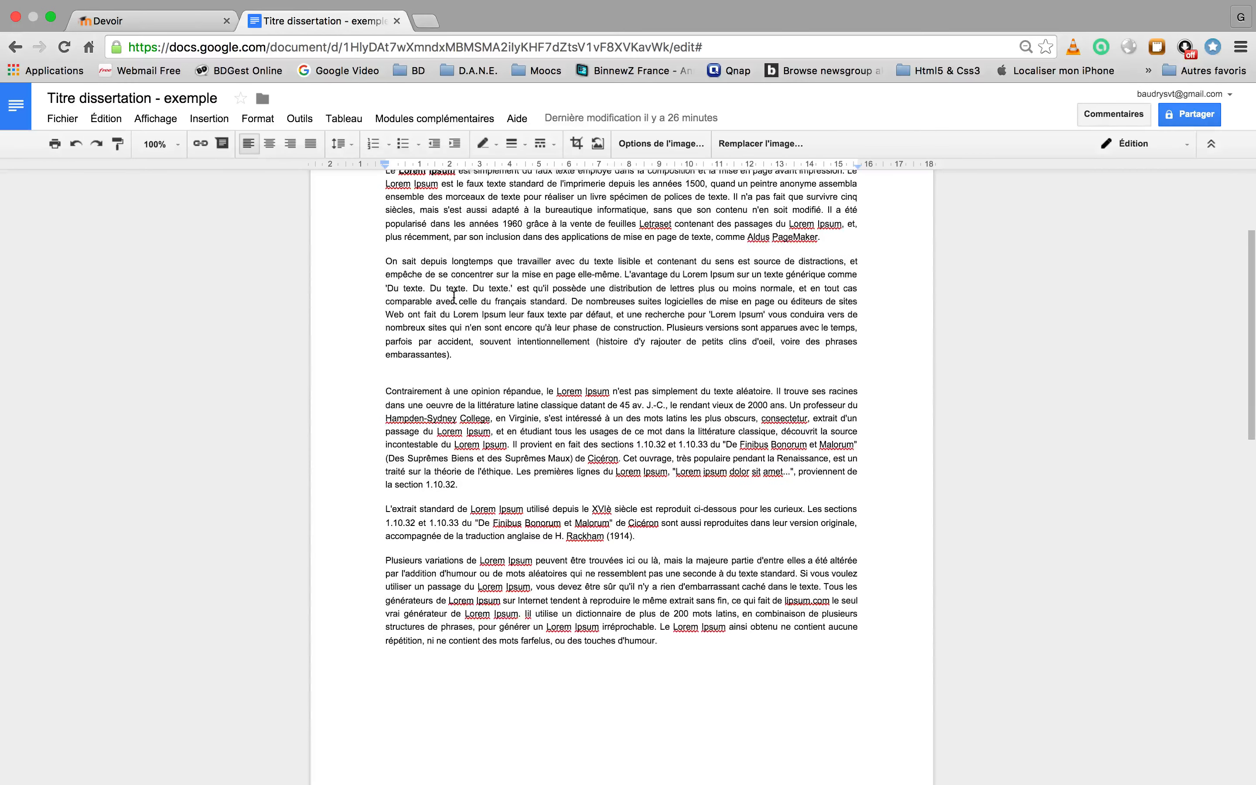
scroll(454, 297, down, 8)
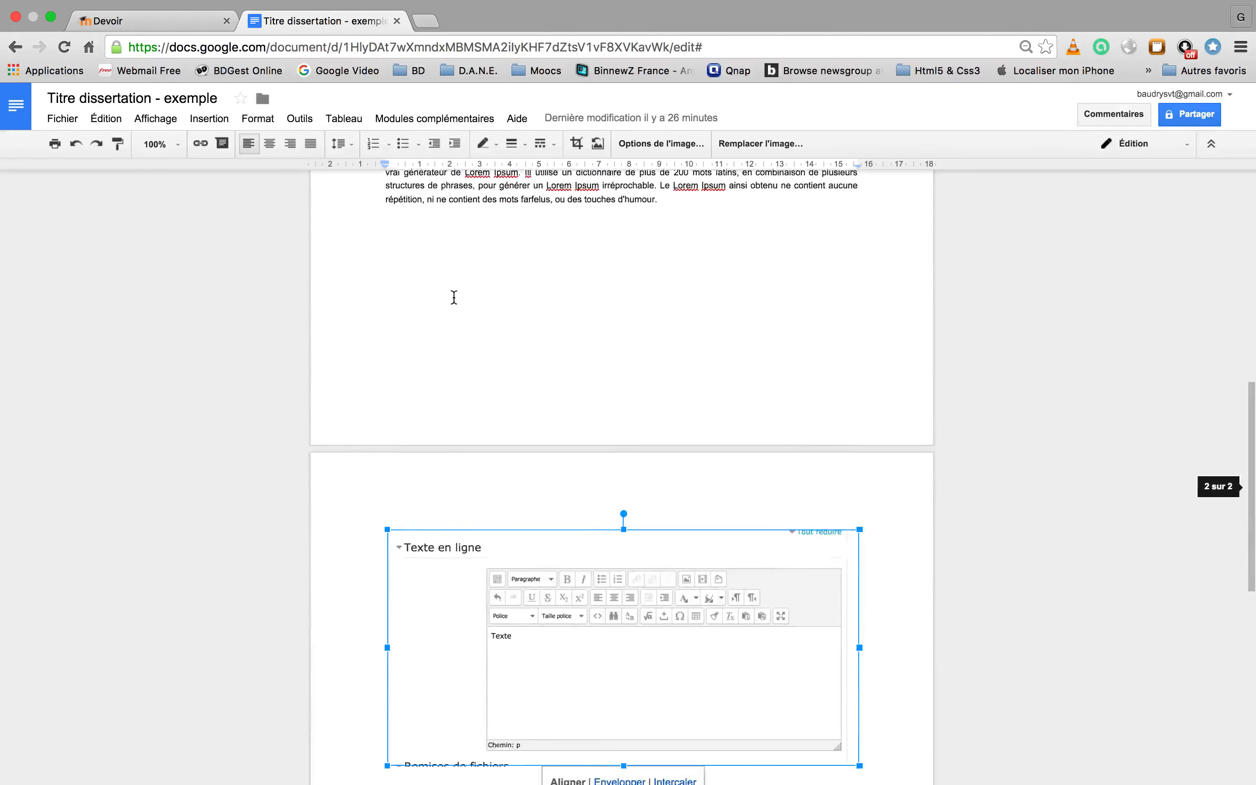
scroll(454, 297, up, 6)
scroll(454, 297, up, 8)
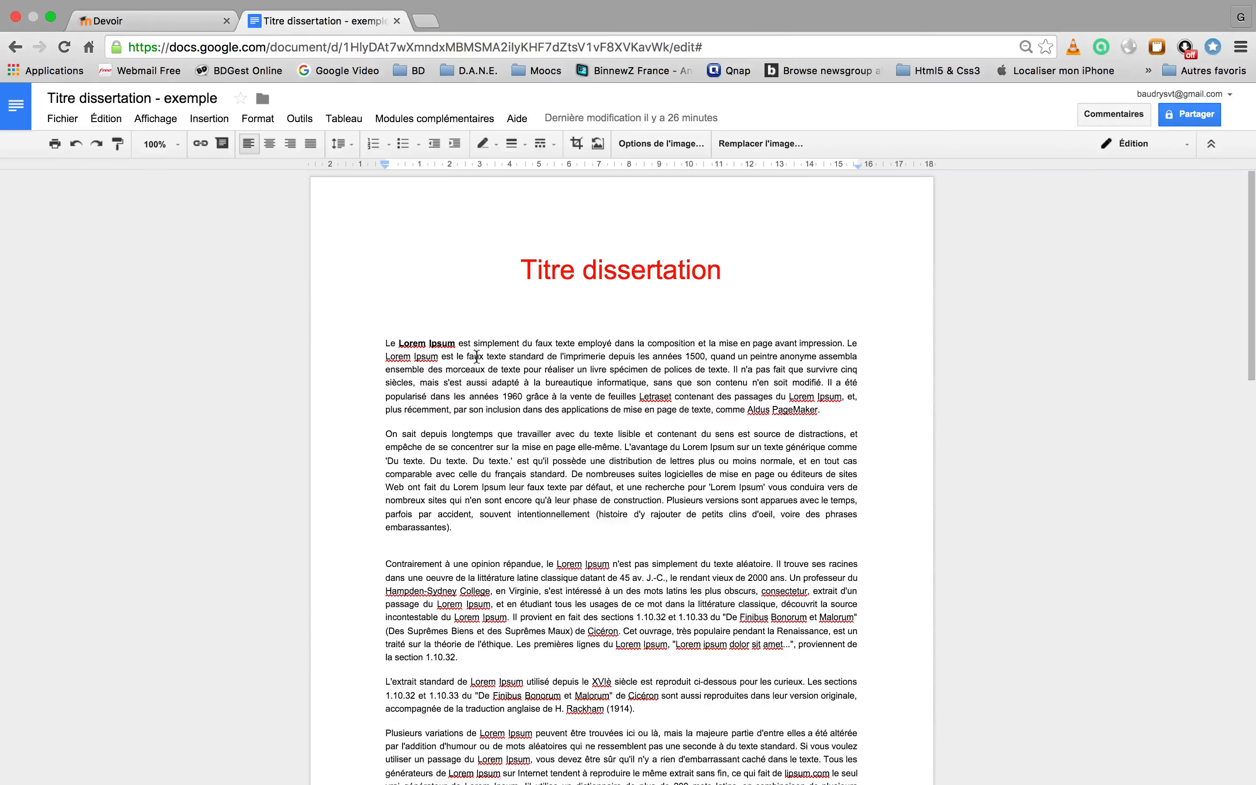
click(485, 388)
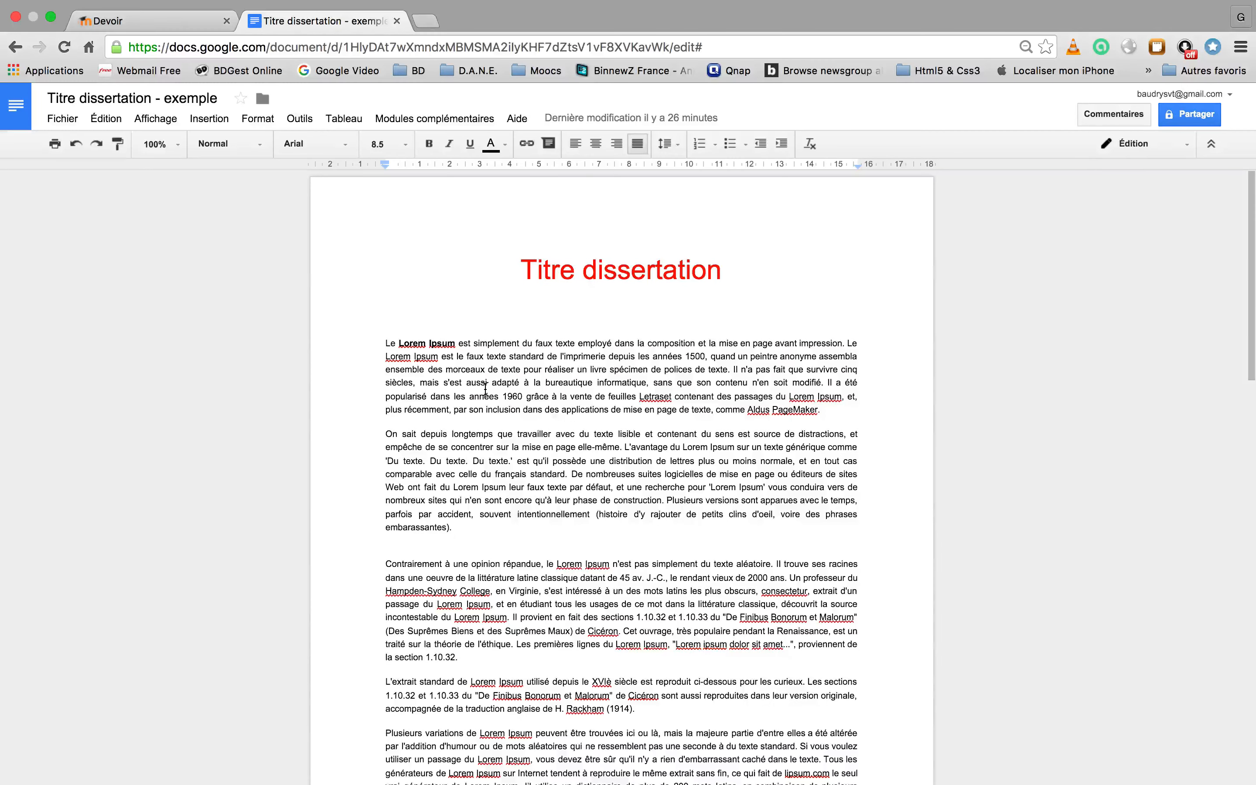
key(super+a)
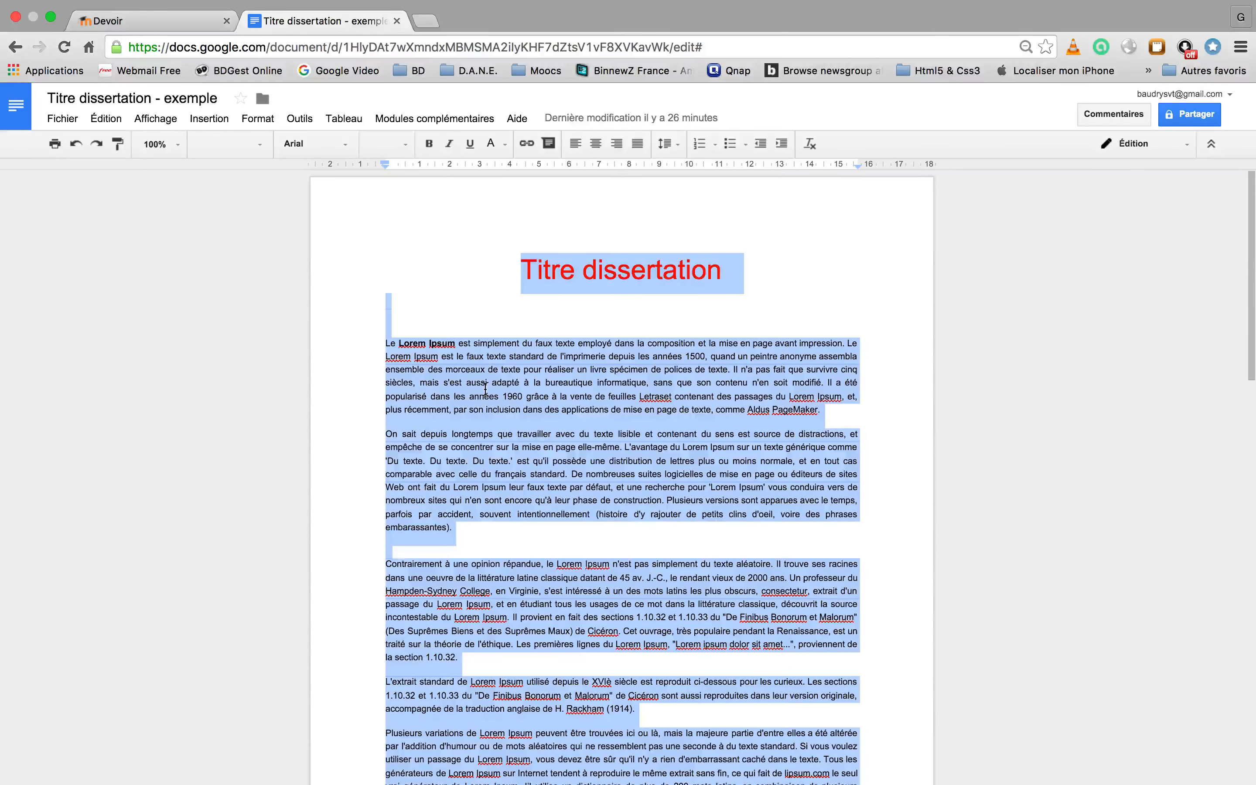
Return to the Moodle submission and paste the copied dissertation into the online text editor.
click(165, 24)
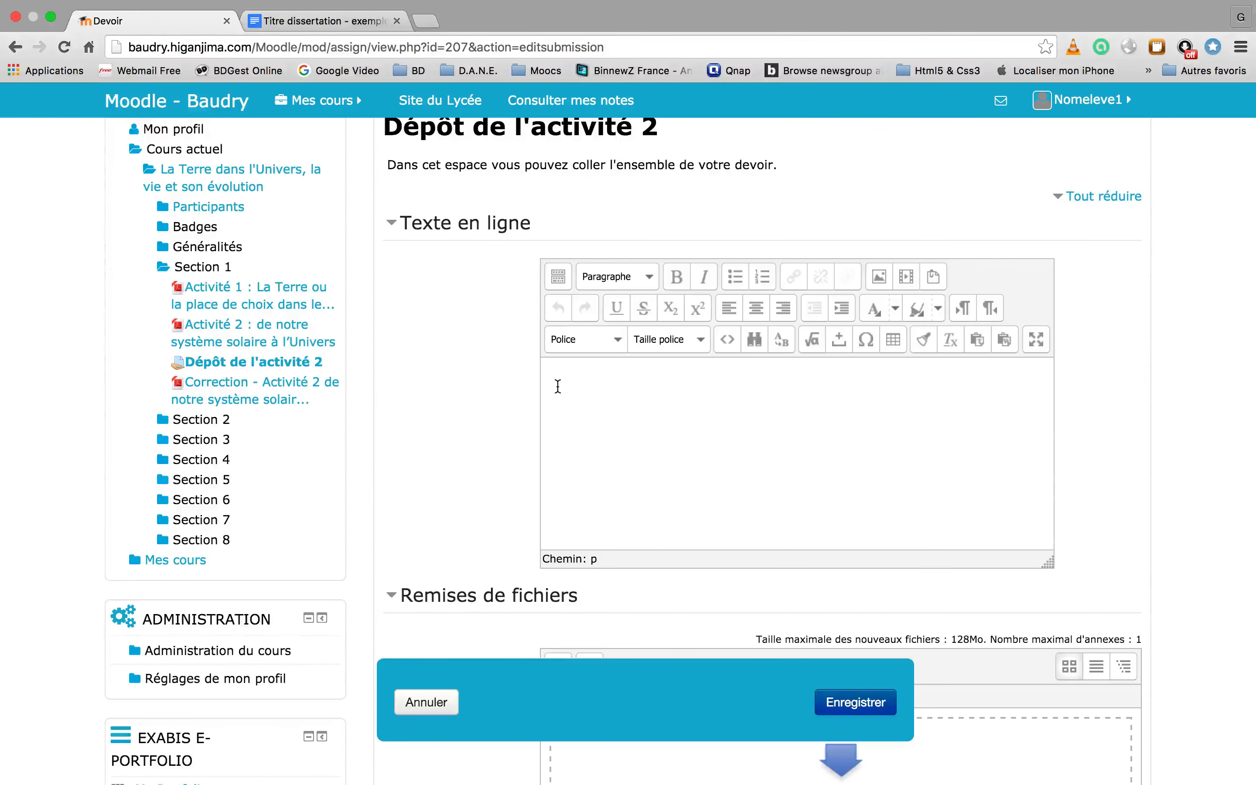
key(super+v)
scroll(557, 383, up, 10)
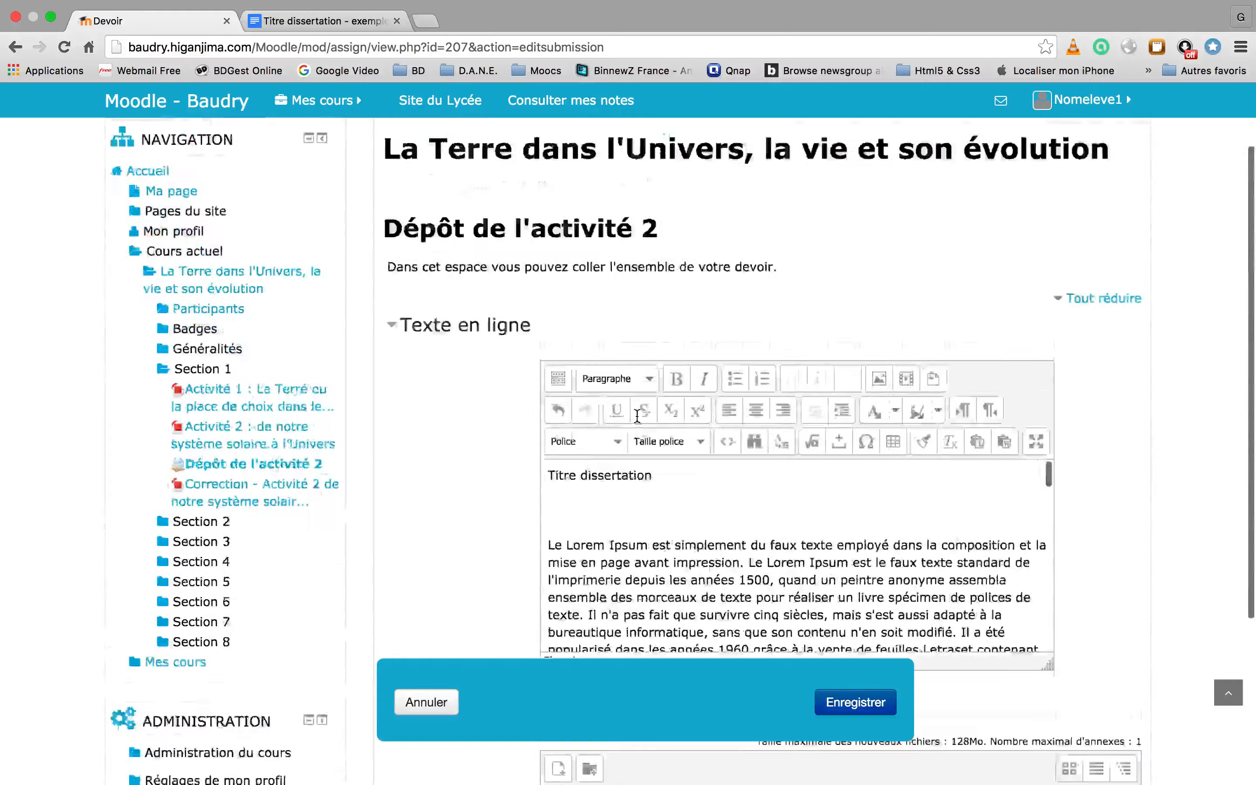
Format the pasted heading "Titre dissertation" with the Titre 1 style and a red text colour.
scroll(494, 566, down, 3)
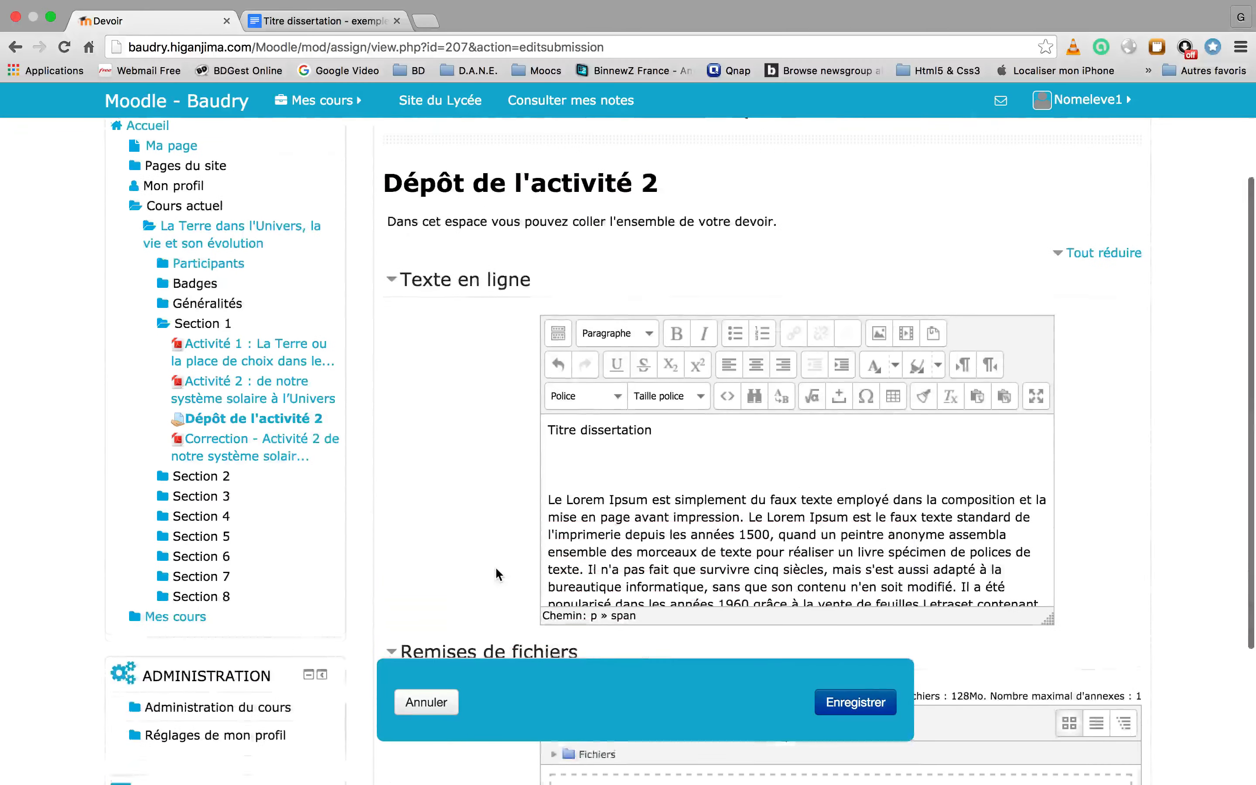
triple_click(589, 414)
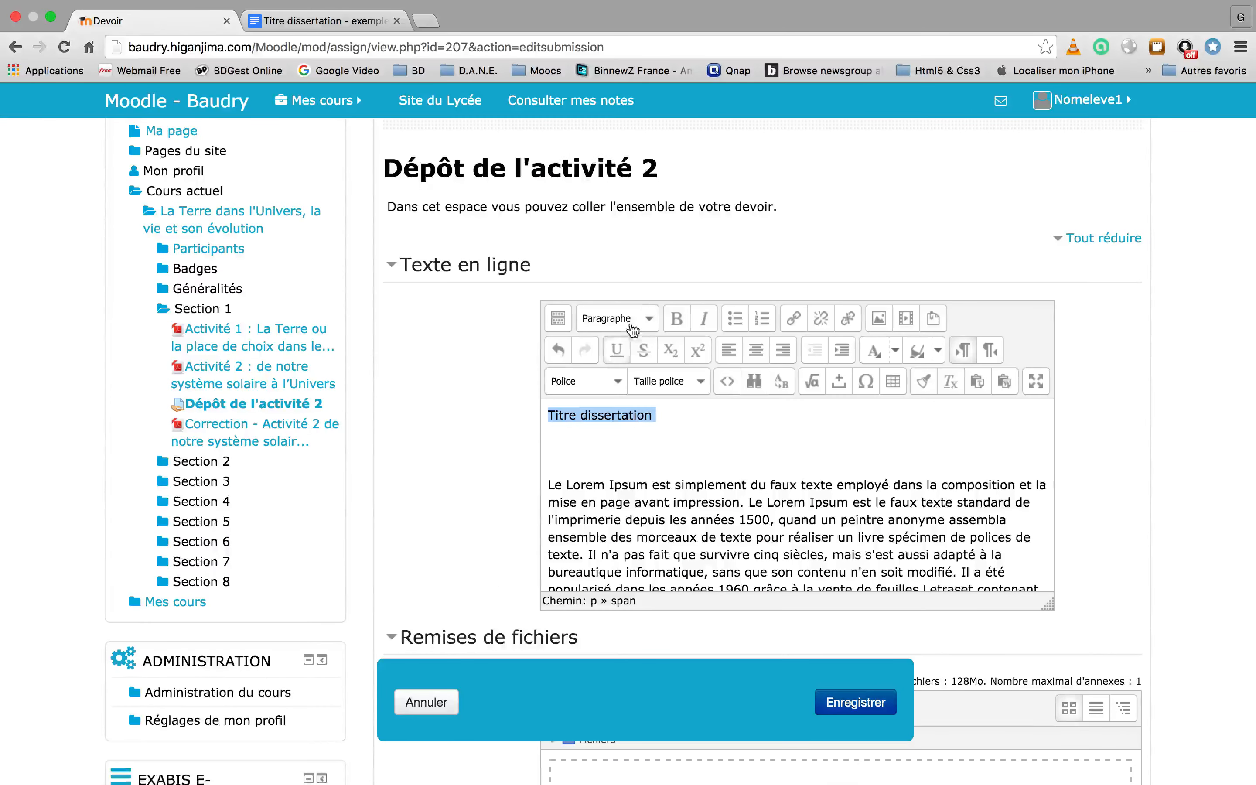
click(646, 318)
click(628, 473)
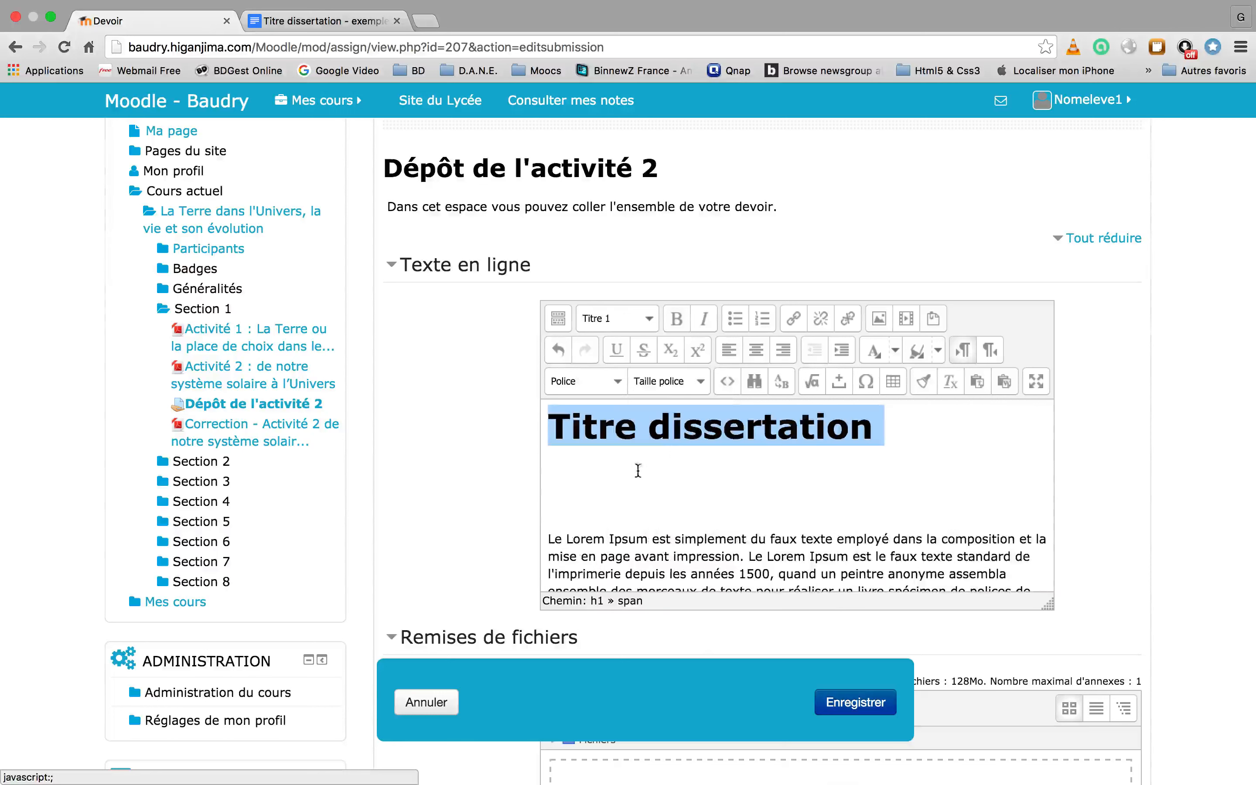
click(894, 351)
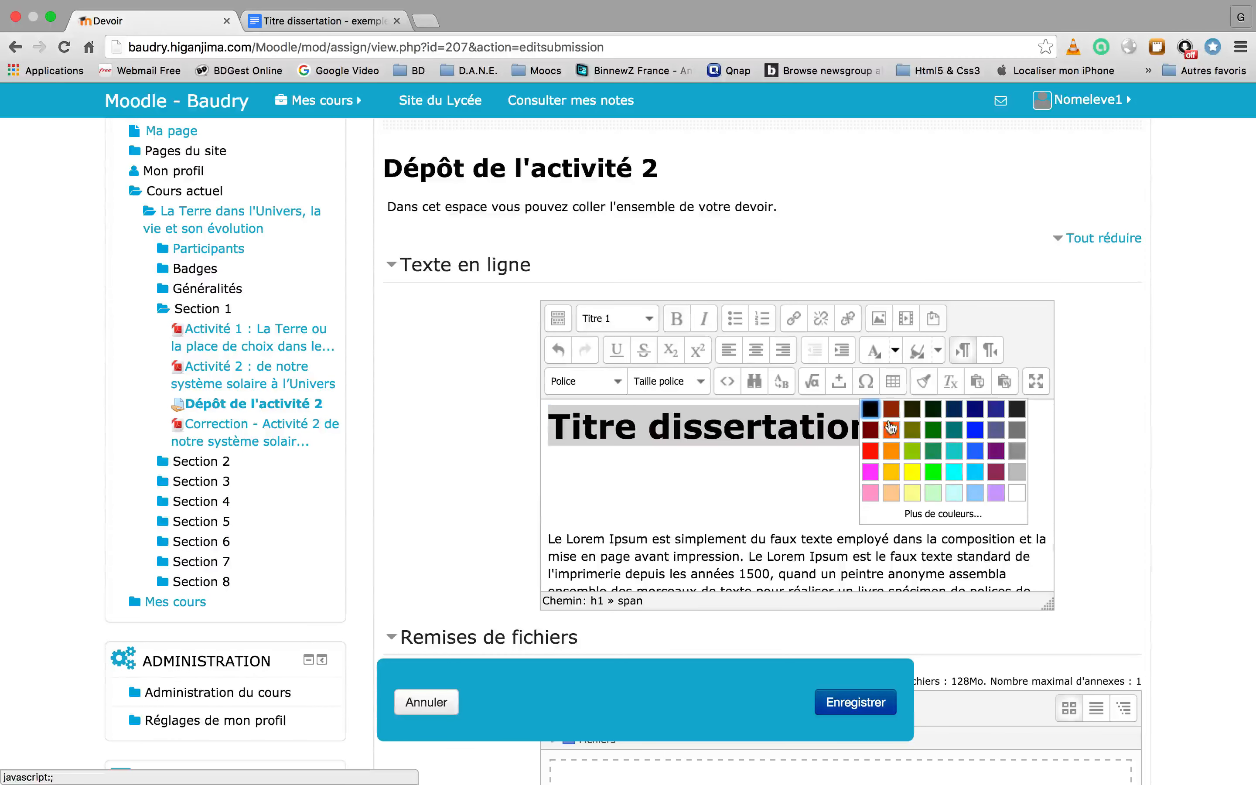
click(871, 452)
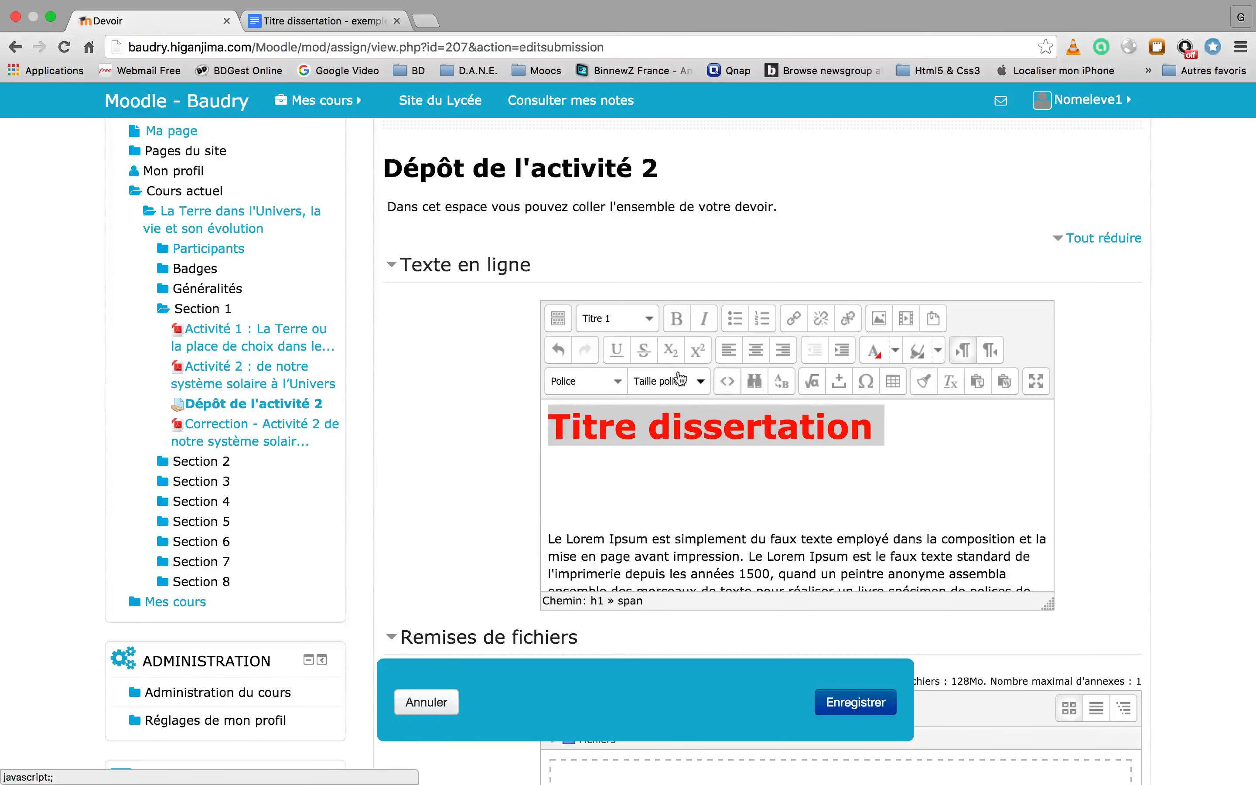
Examine the pasted text in the online editor and compare it with the original Google Docs document.
scroll(624, 474, down, 2)
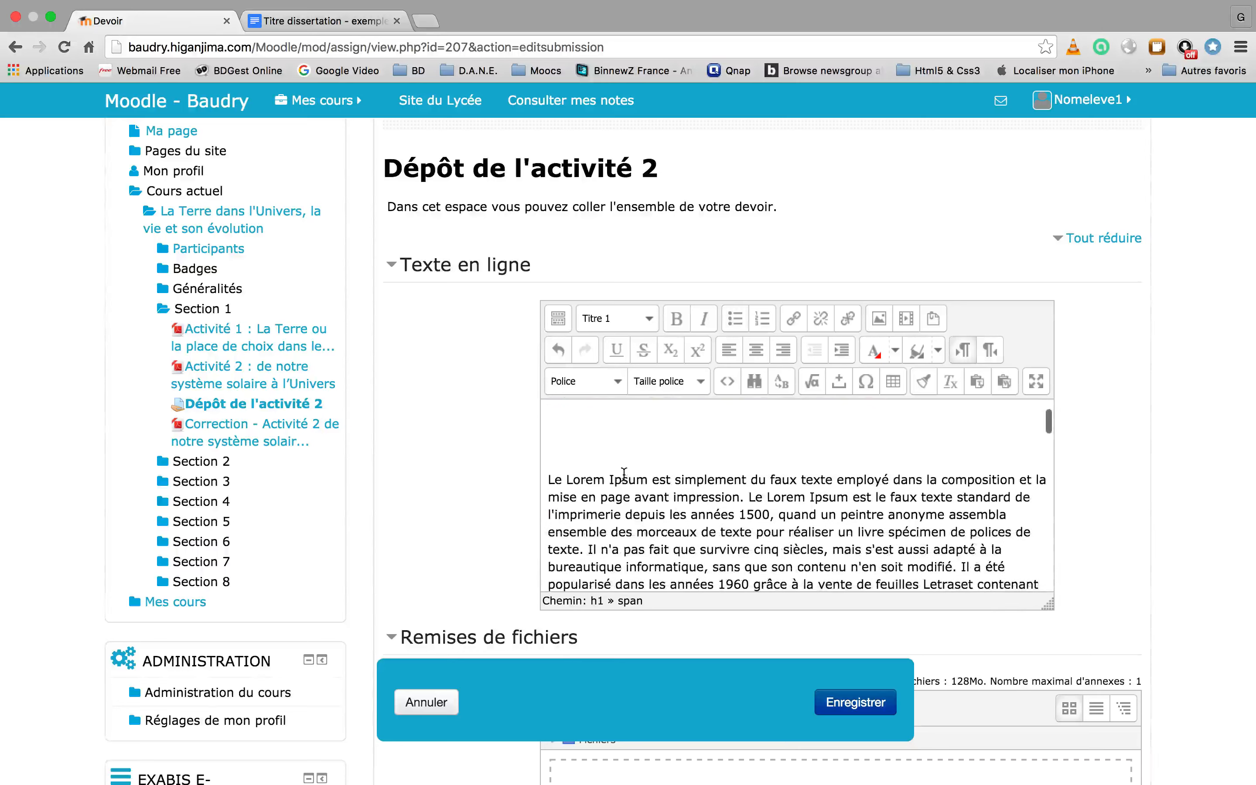
click(308, 21)
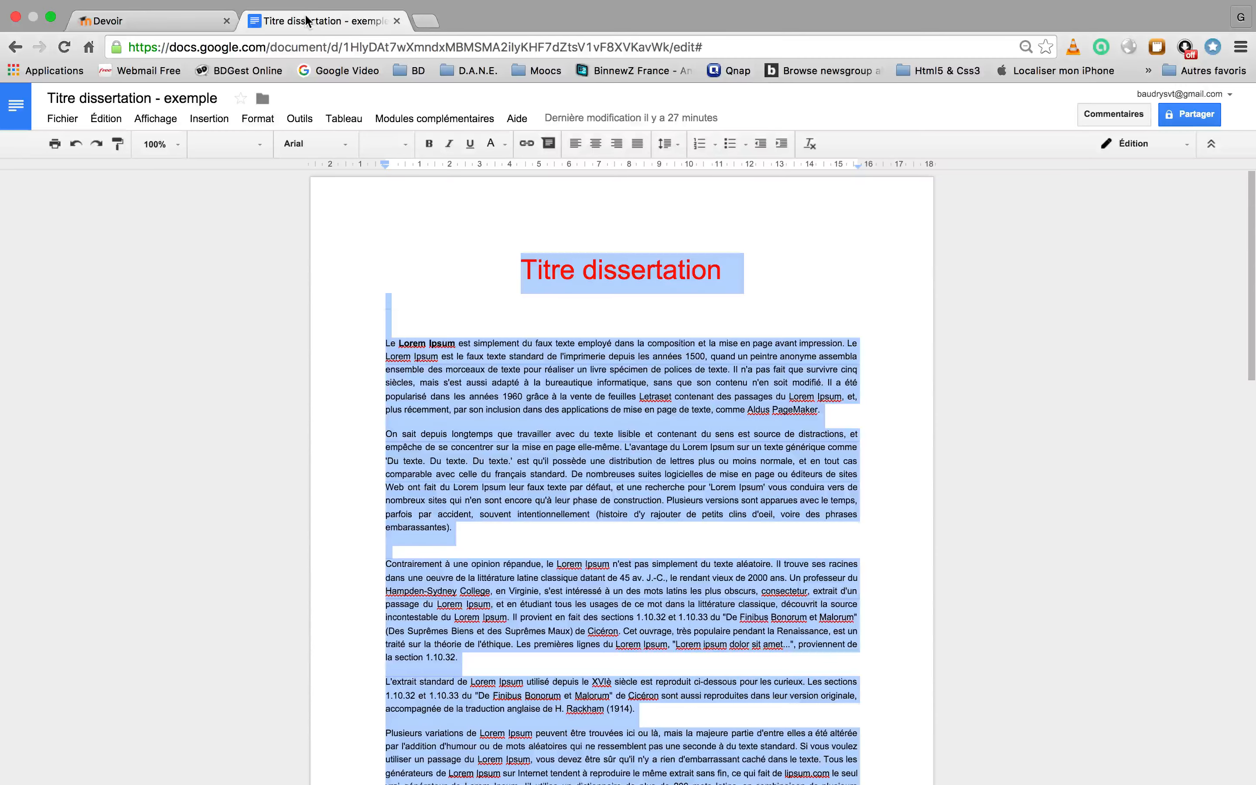
click(178, 23)
scroll(638, 468, down, 15)
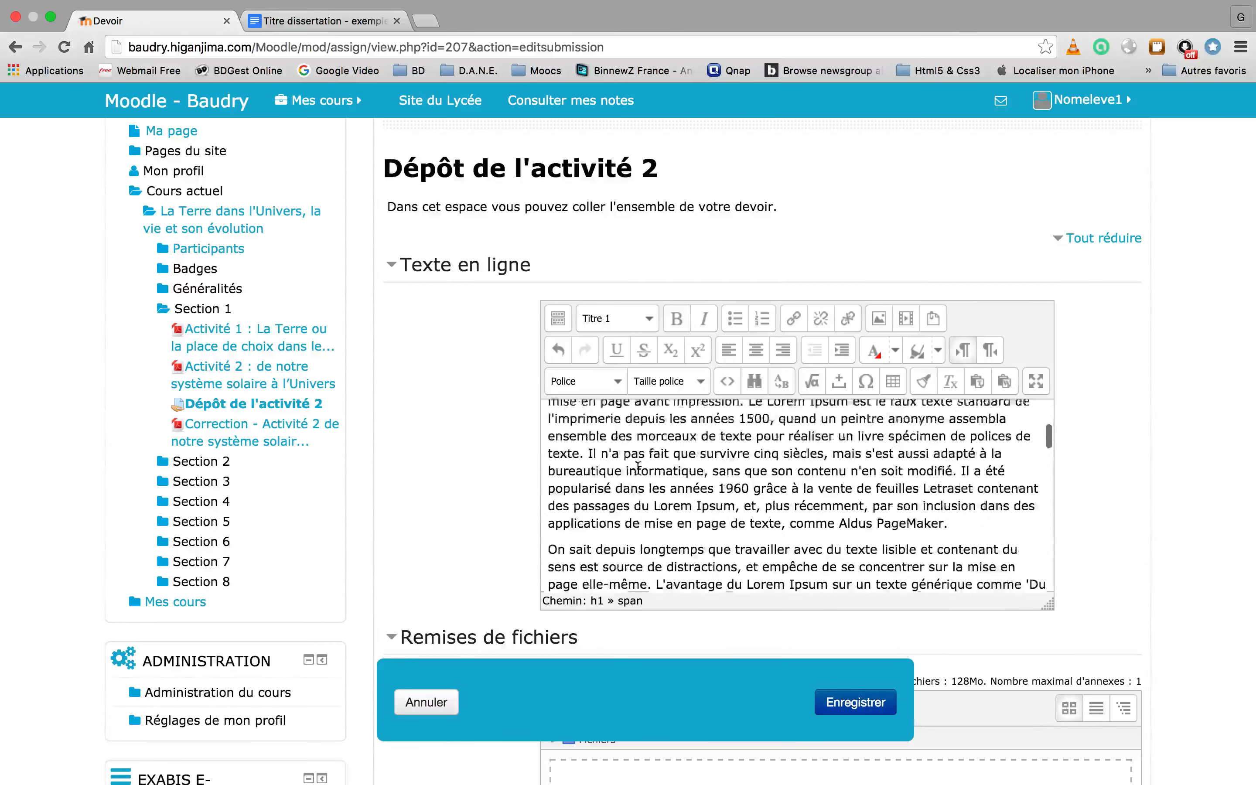
scroll(638, 468, up, 1)
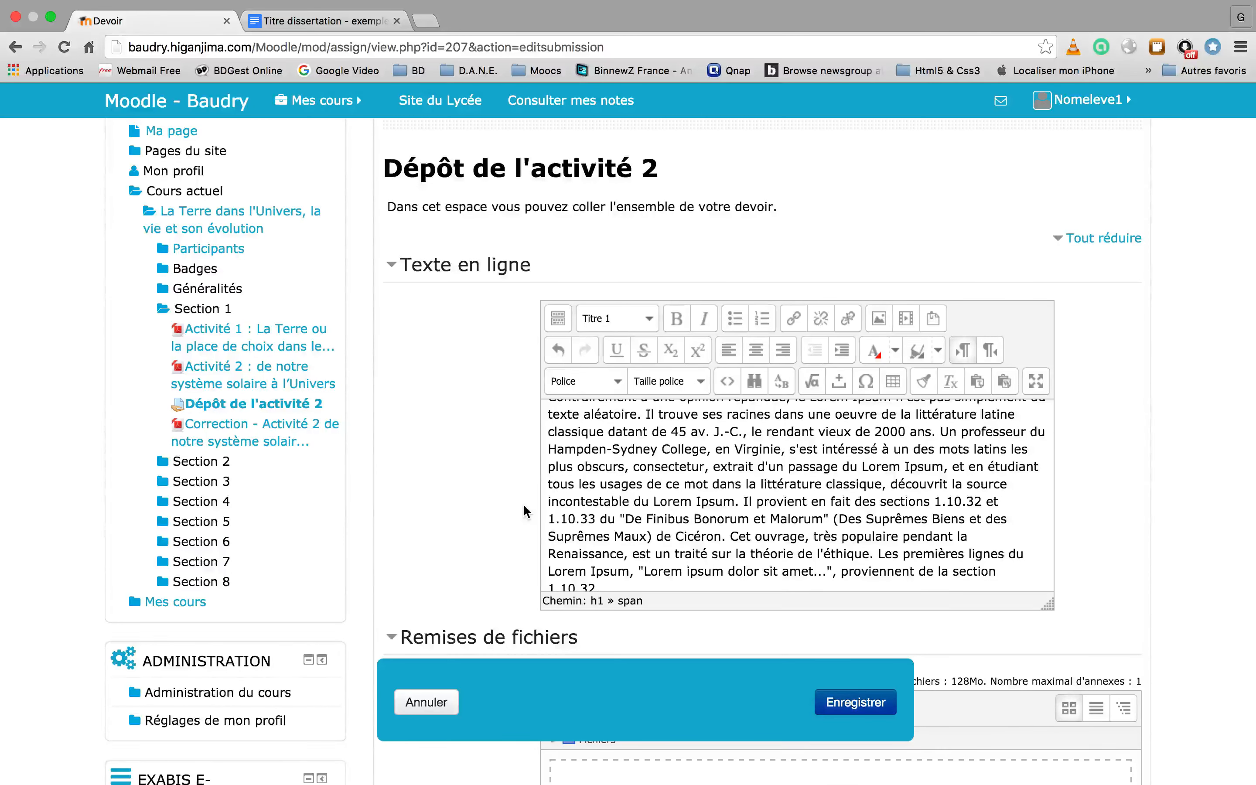
Switch to the Google Docs document "Titre dissertation - exemple" and download it in Microsoft Word (.docx) format.
scroll(524, 503, down, 4)
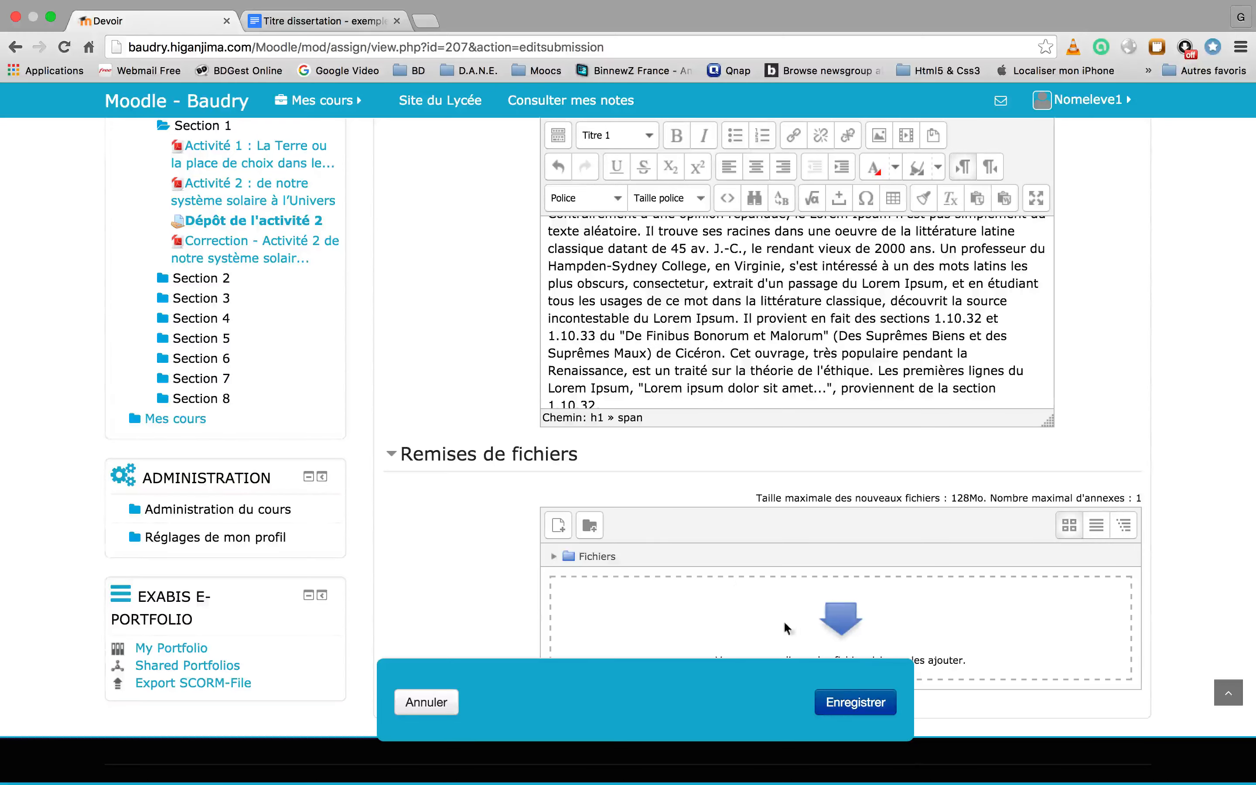
key(ctrl+Right)
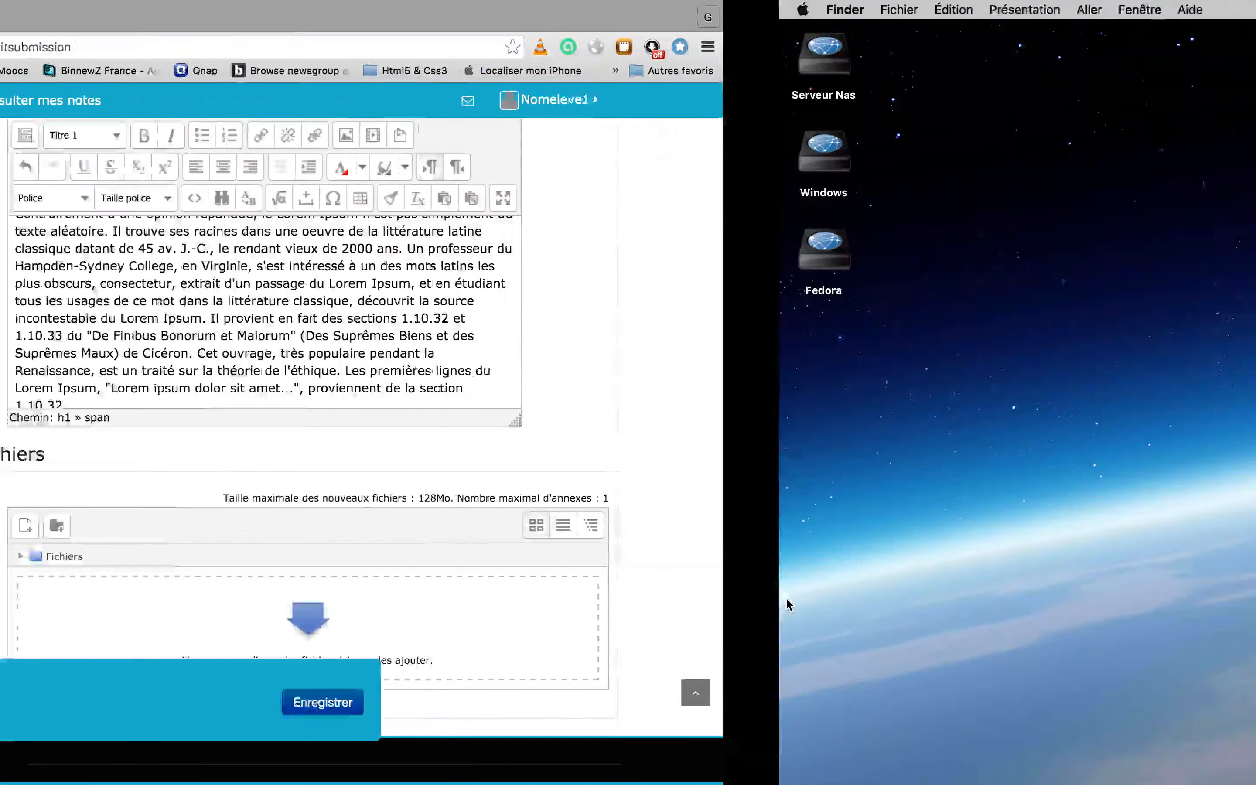
key(ctrl+Left)
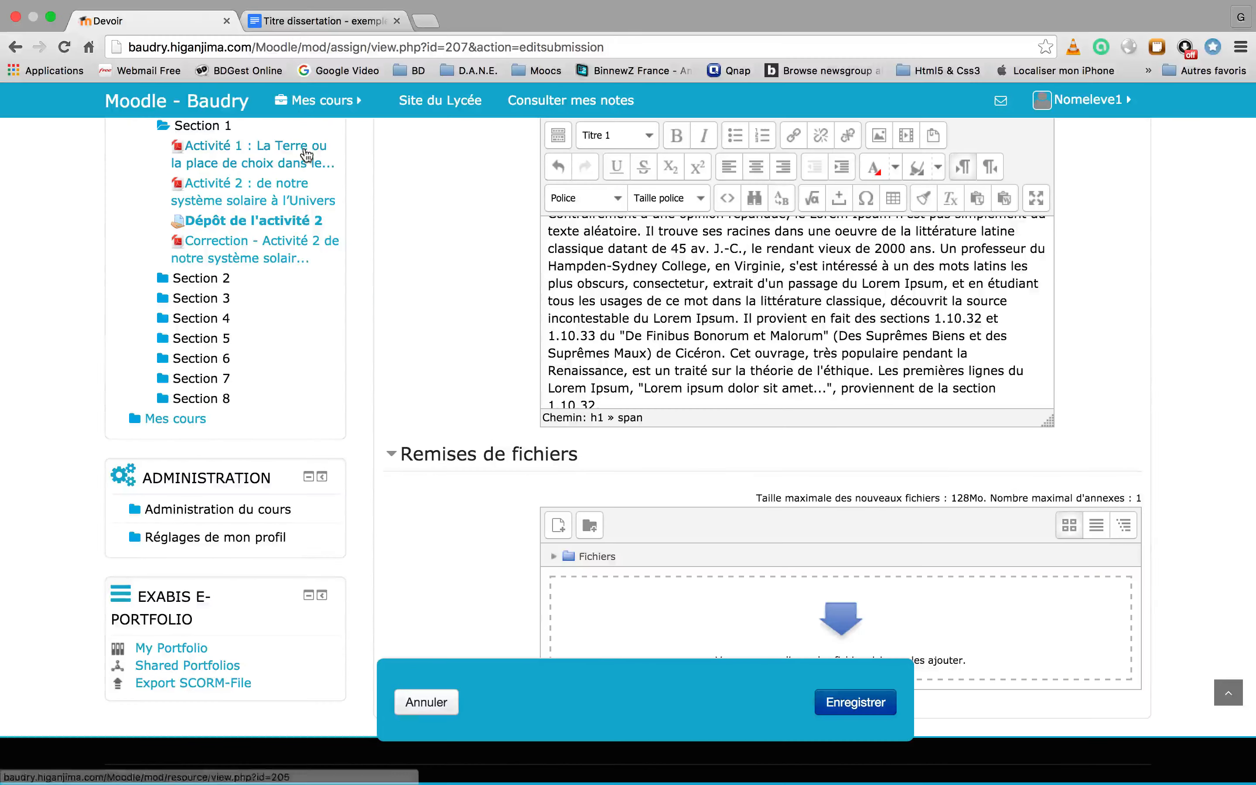
click(300, 22)
click(62, 118)
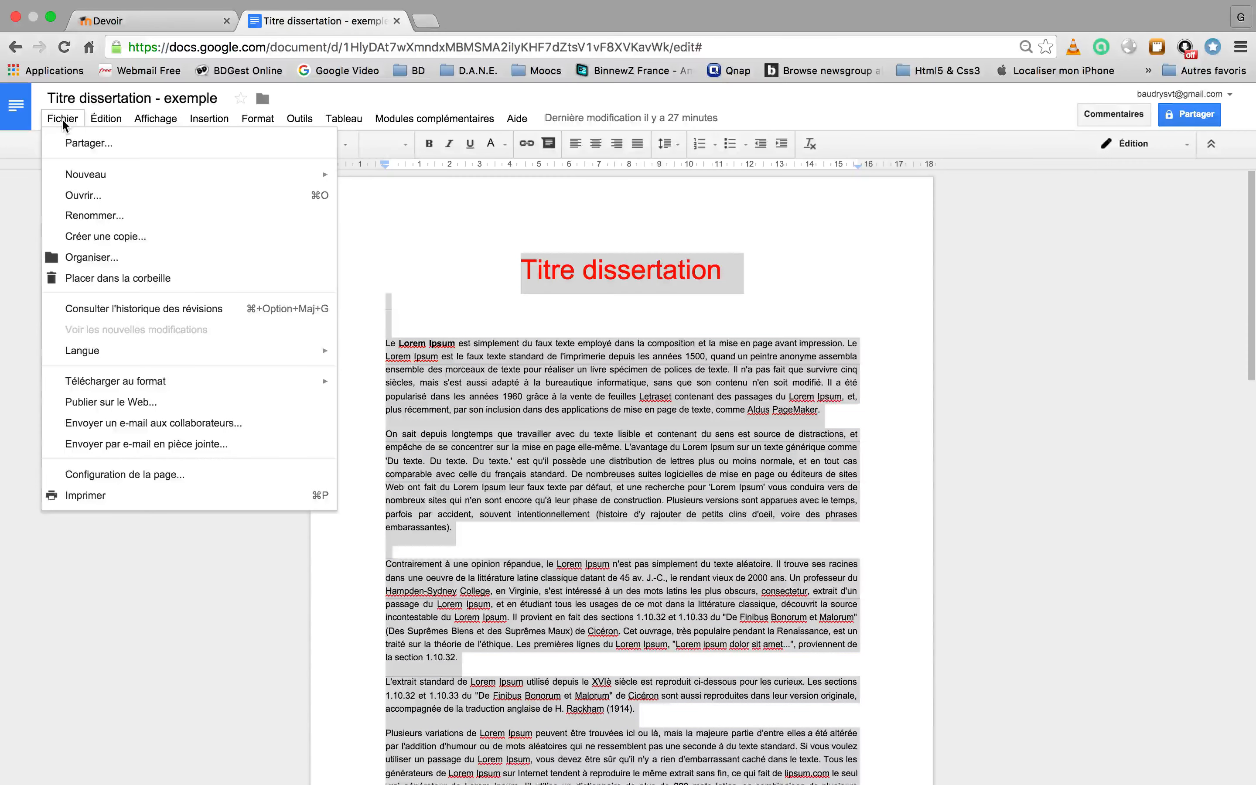
mouse_move(128, 380)
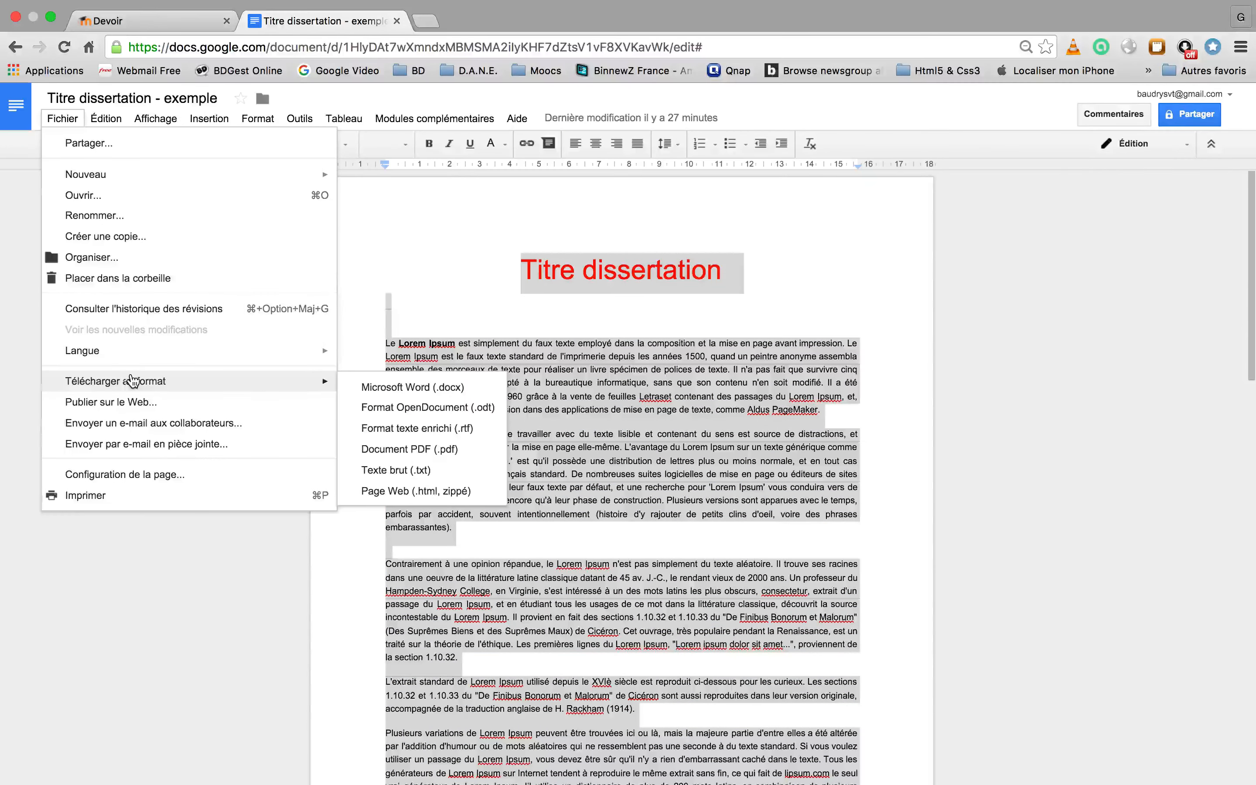
click(383, 389)
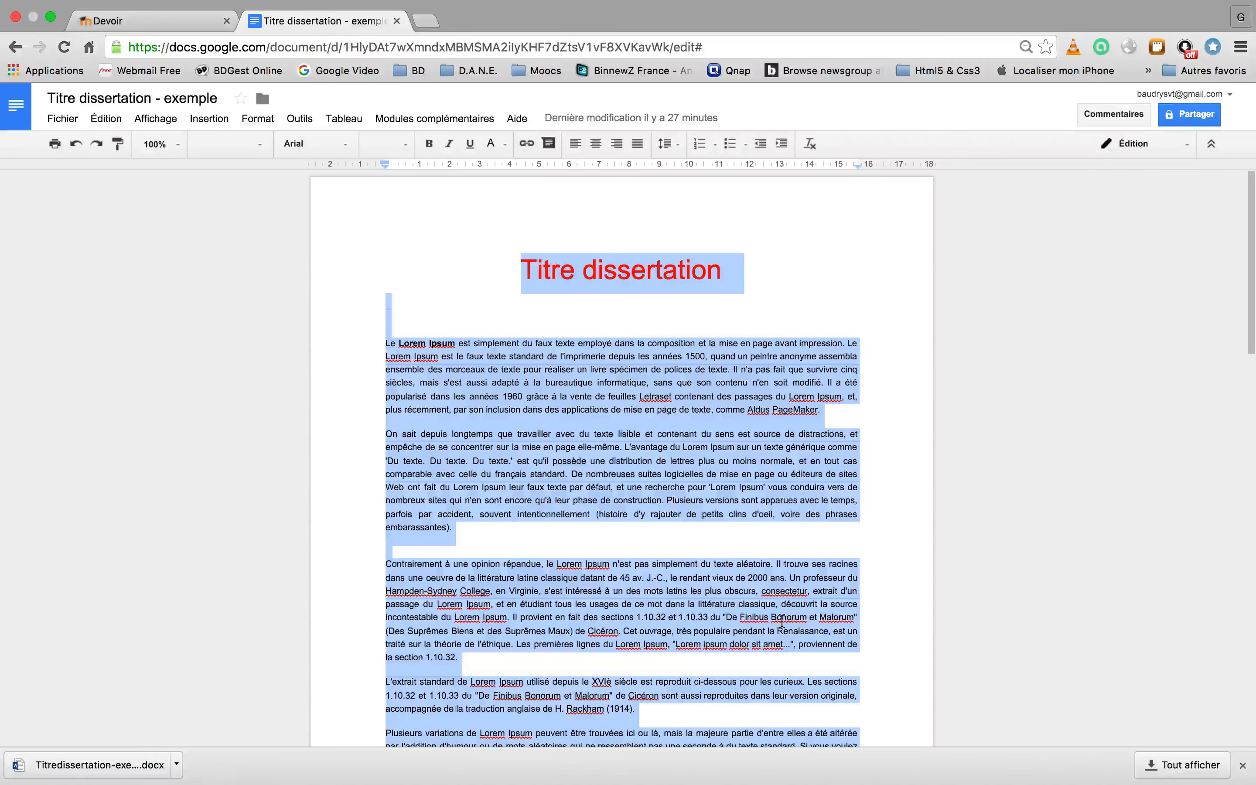
Return to the Moodle submission and add Titredissertation-exemple.docx from the desktop to the Remises de fichiers area.
click(109, 21)
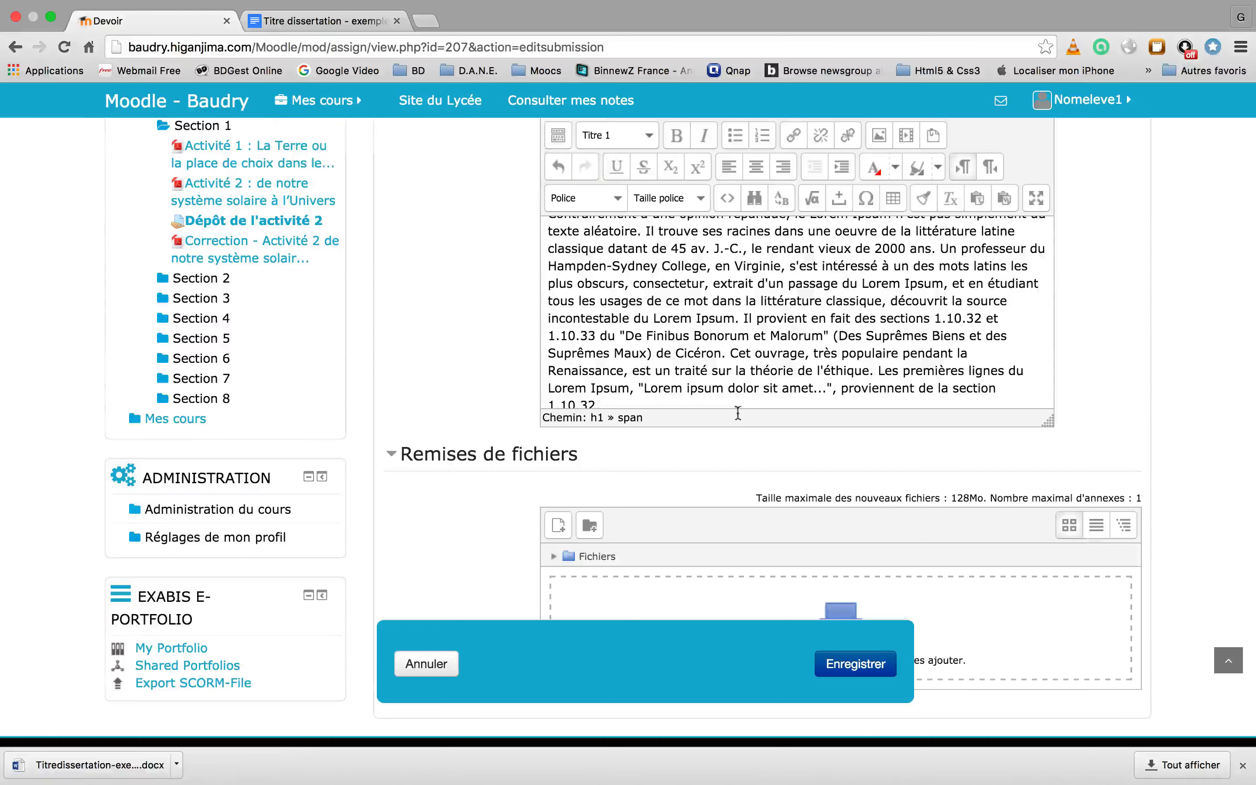
key(ctrl+Right)
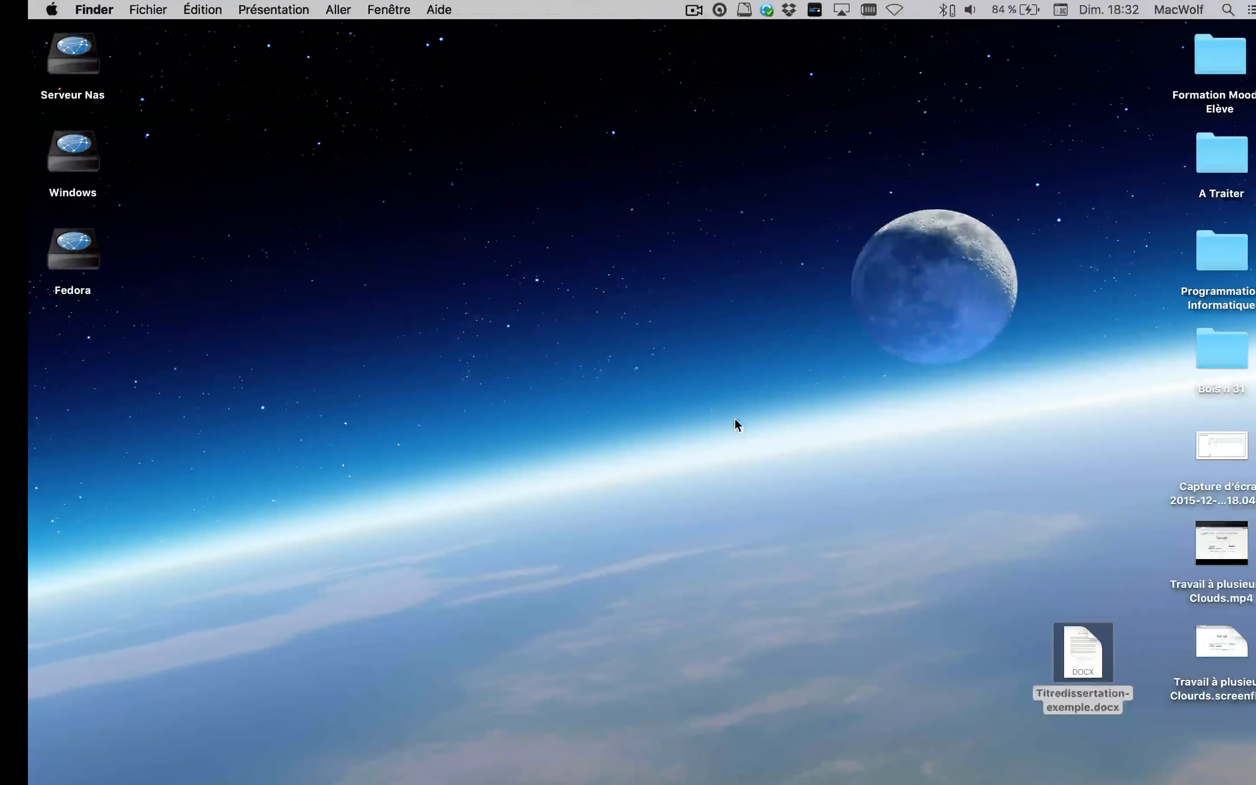
drag(1041, 649, 989, 616)
key(ctrl+Left)
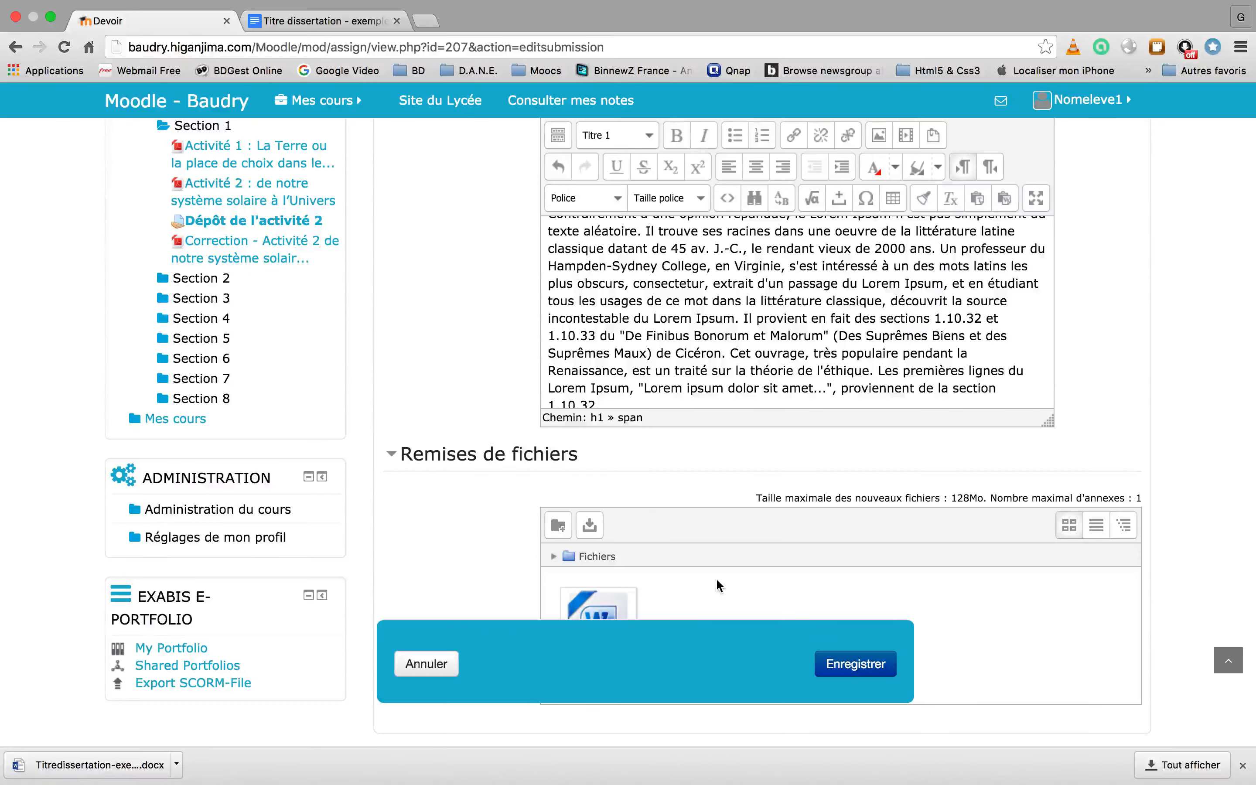
key(ctrl+Right)
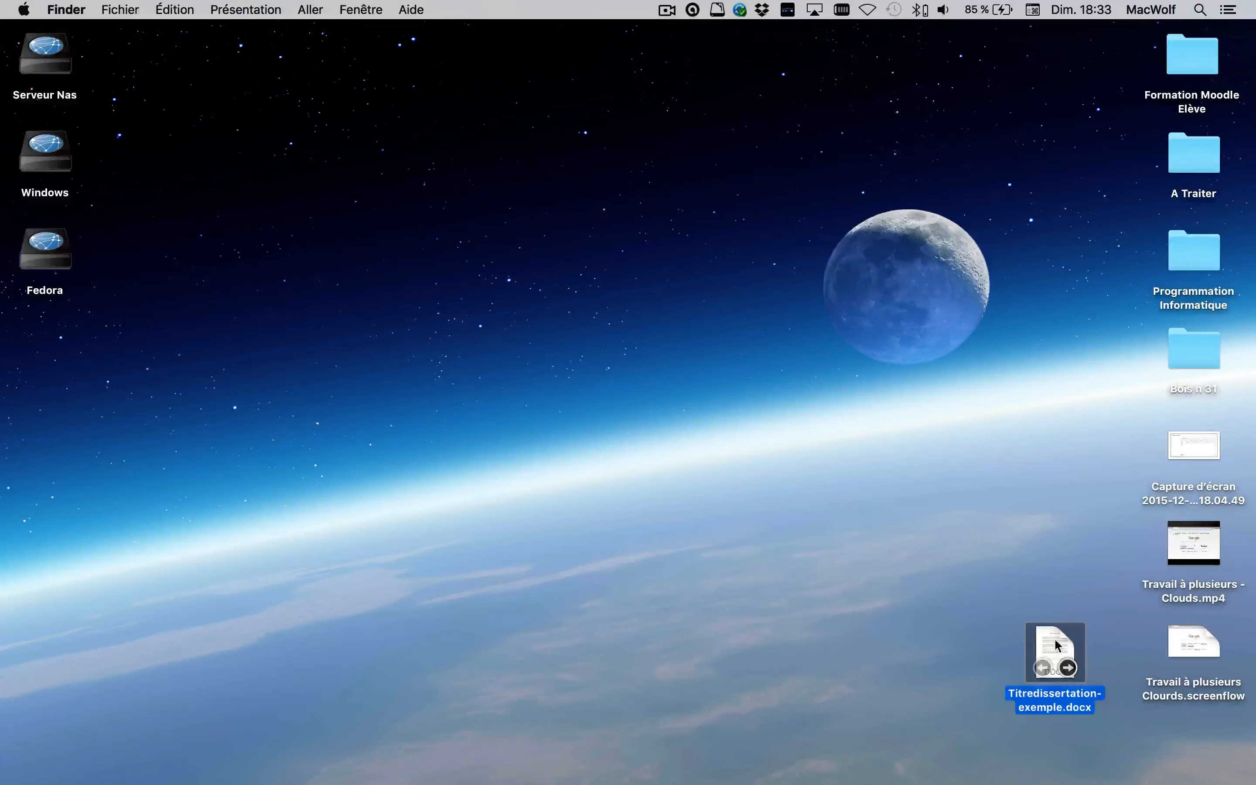
drag(1054, 638, 425, 508)
key(ctrl+Left)
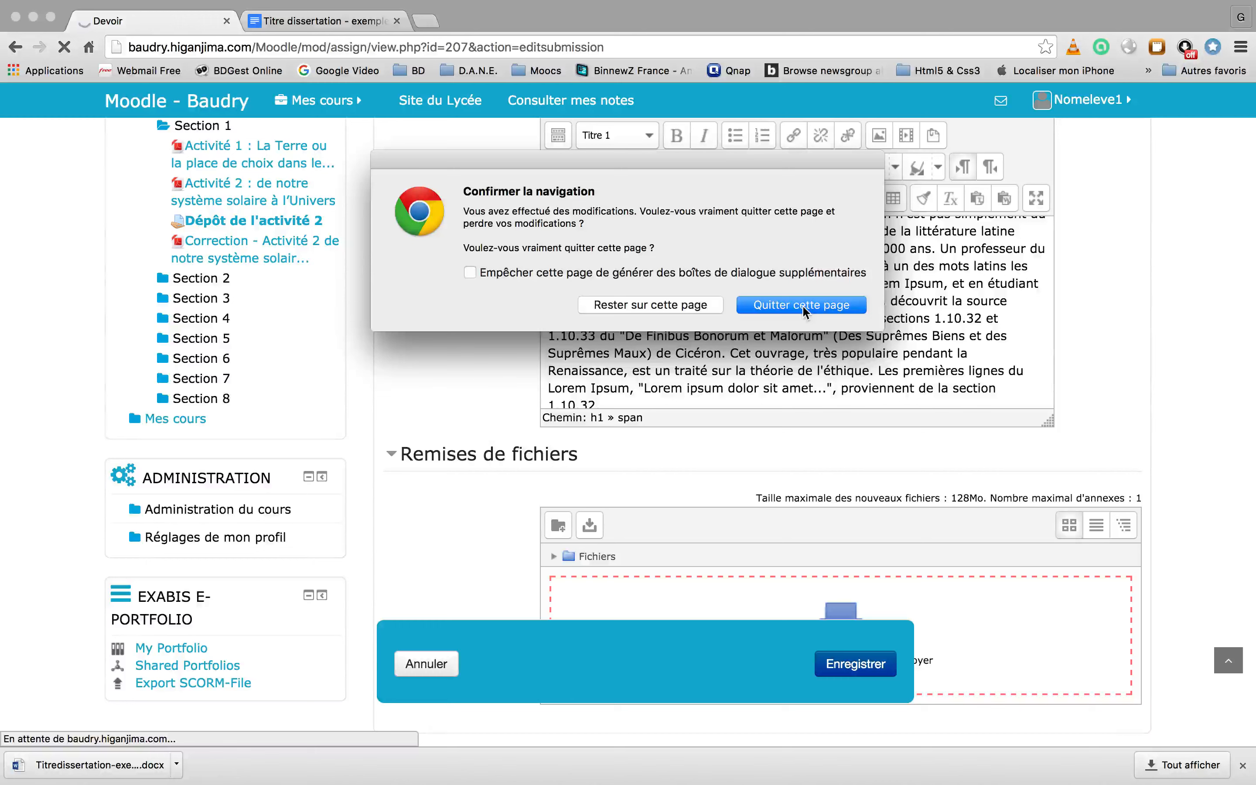
click(646, 303)
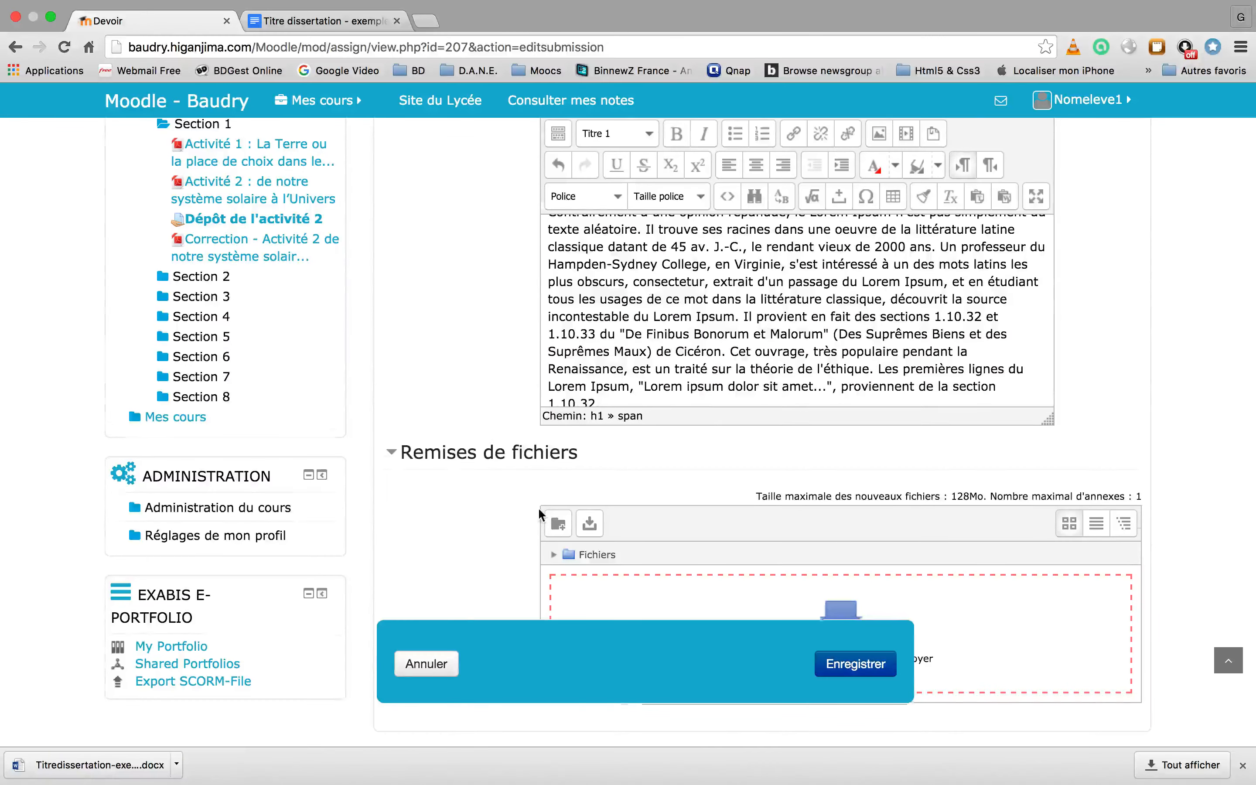
Add Titredissertation-exemple.docx from the desktop to the file submission area again, overwriting the existing copy, and save the submission.
scroll(538, 507, down, 2)
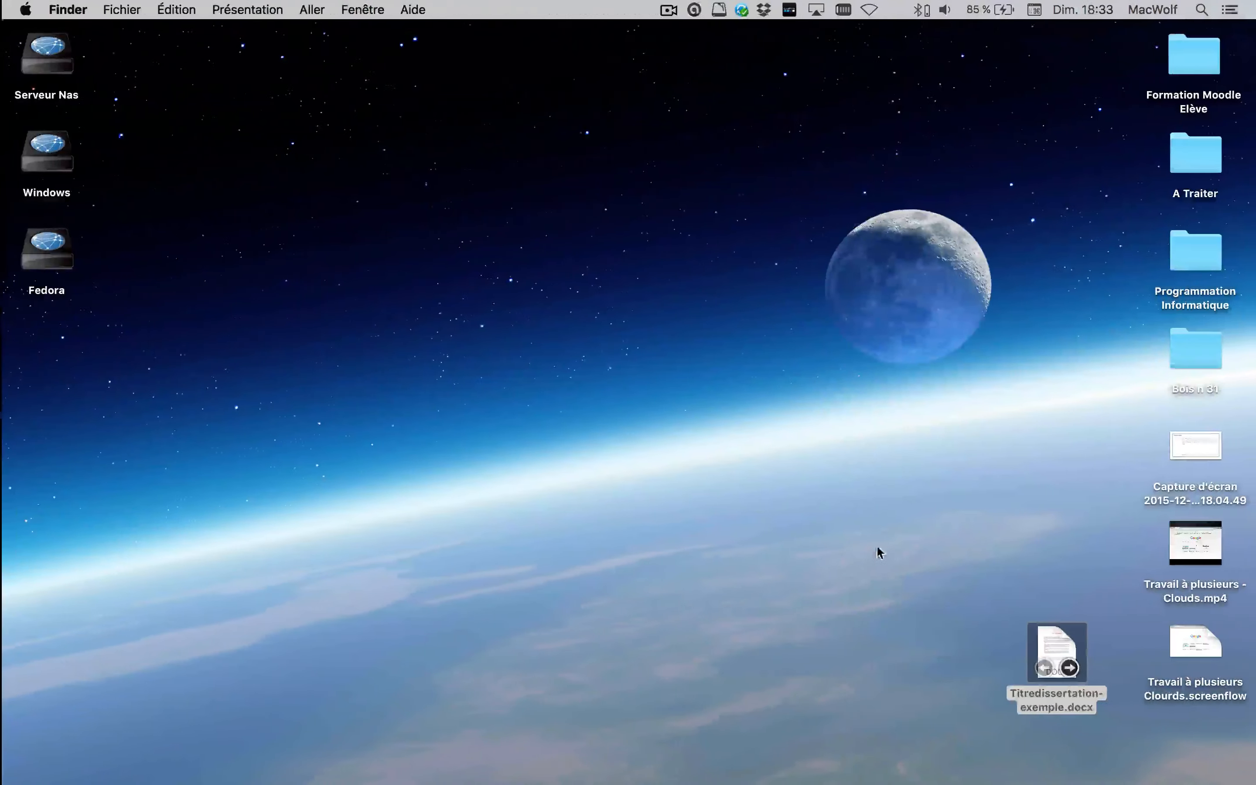
click(1061, 647)
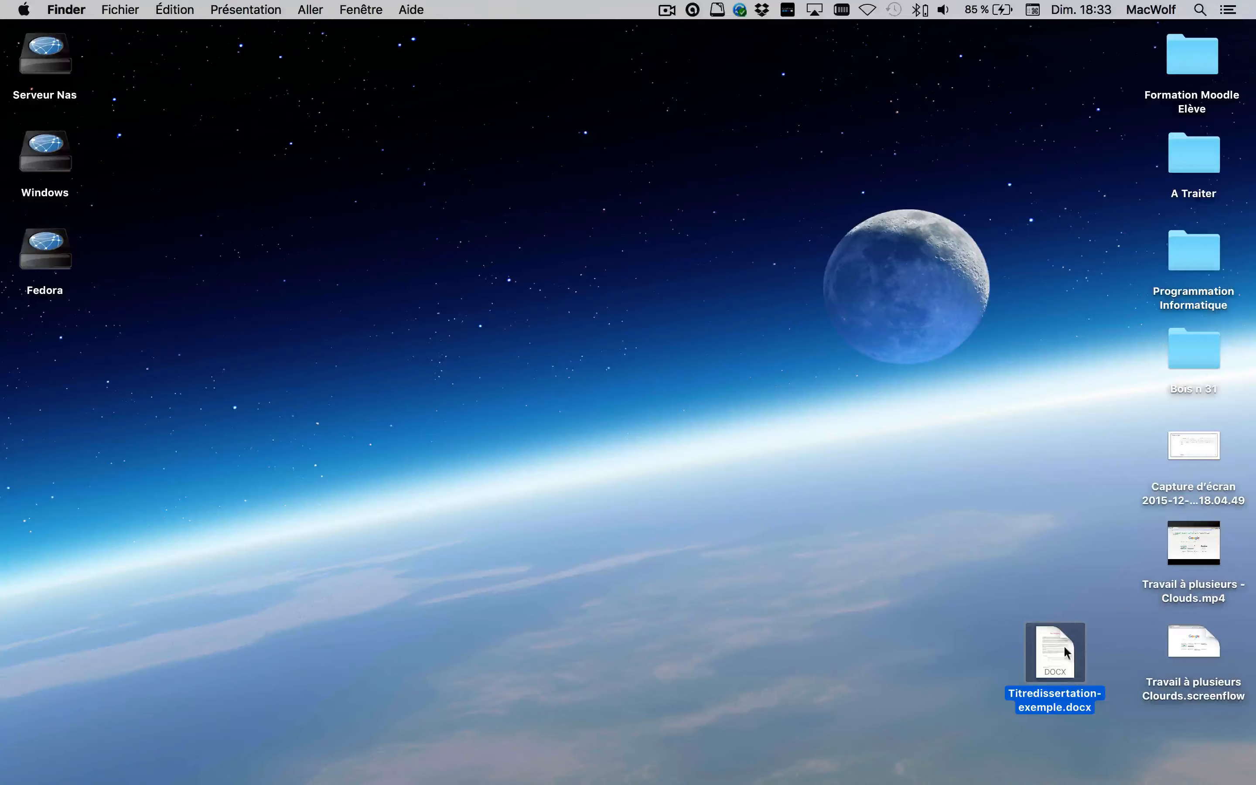
drag(1059, 648, 719, 557)
key(ctrl+Left)
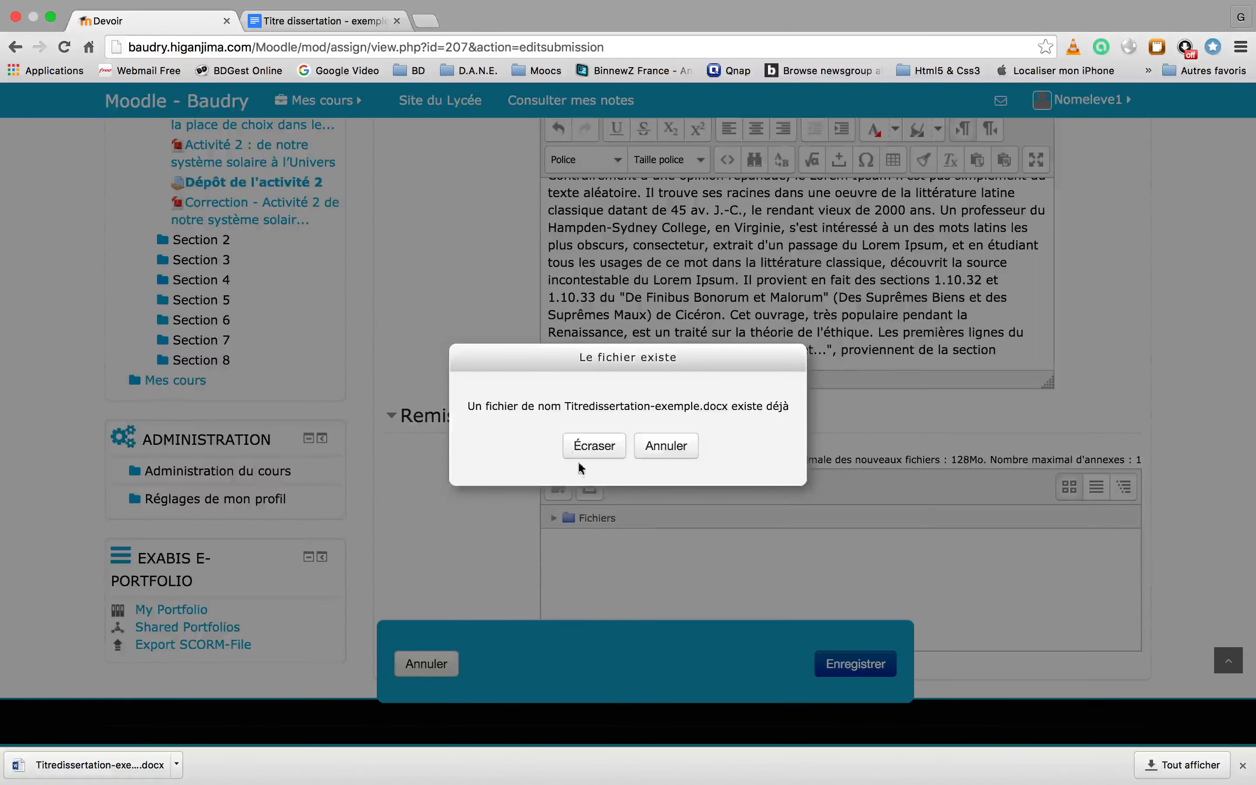
click(585, 447)
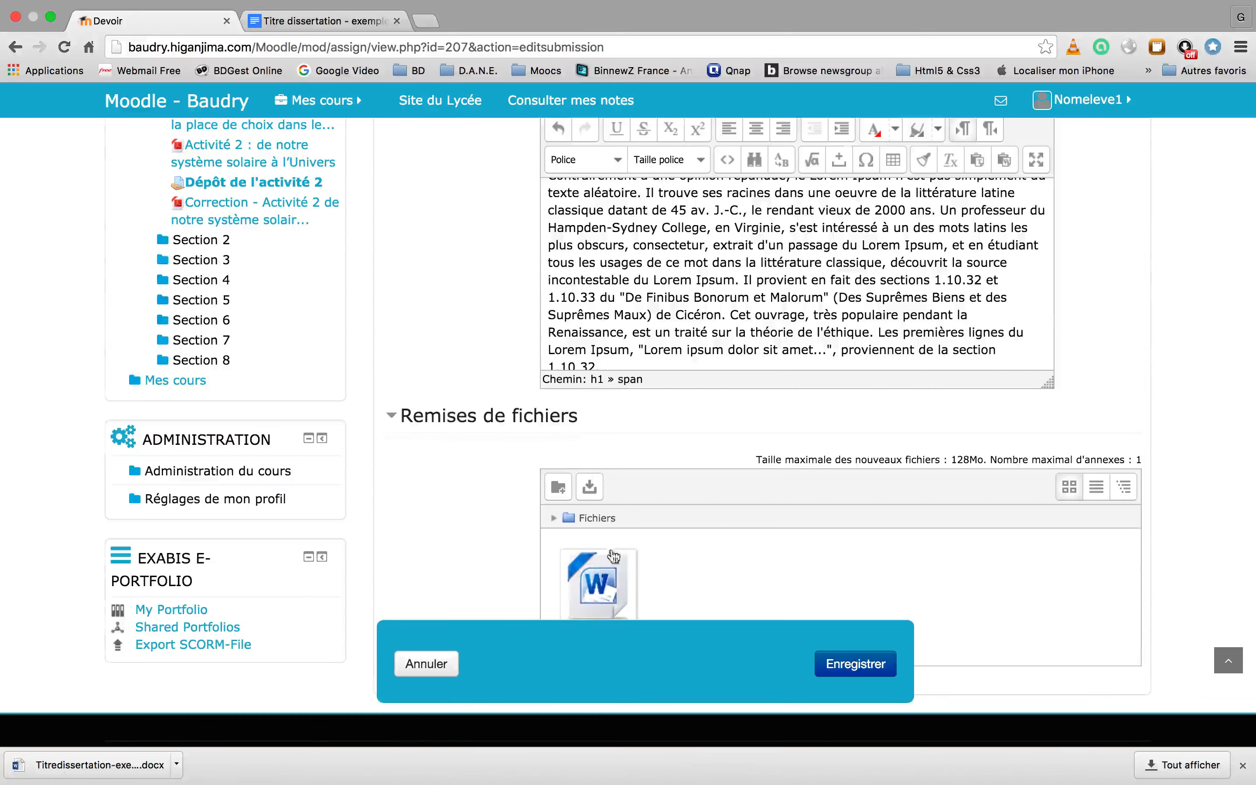
scroll(721, 557, down, 1)
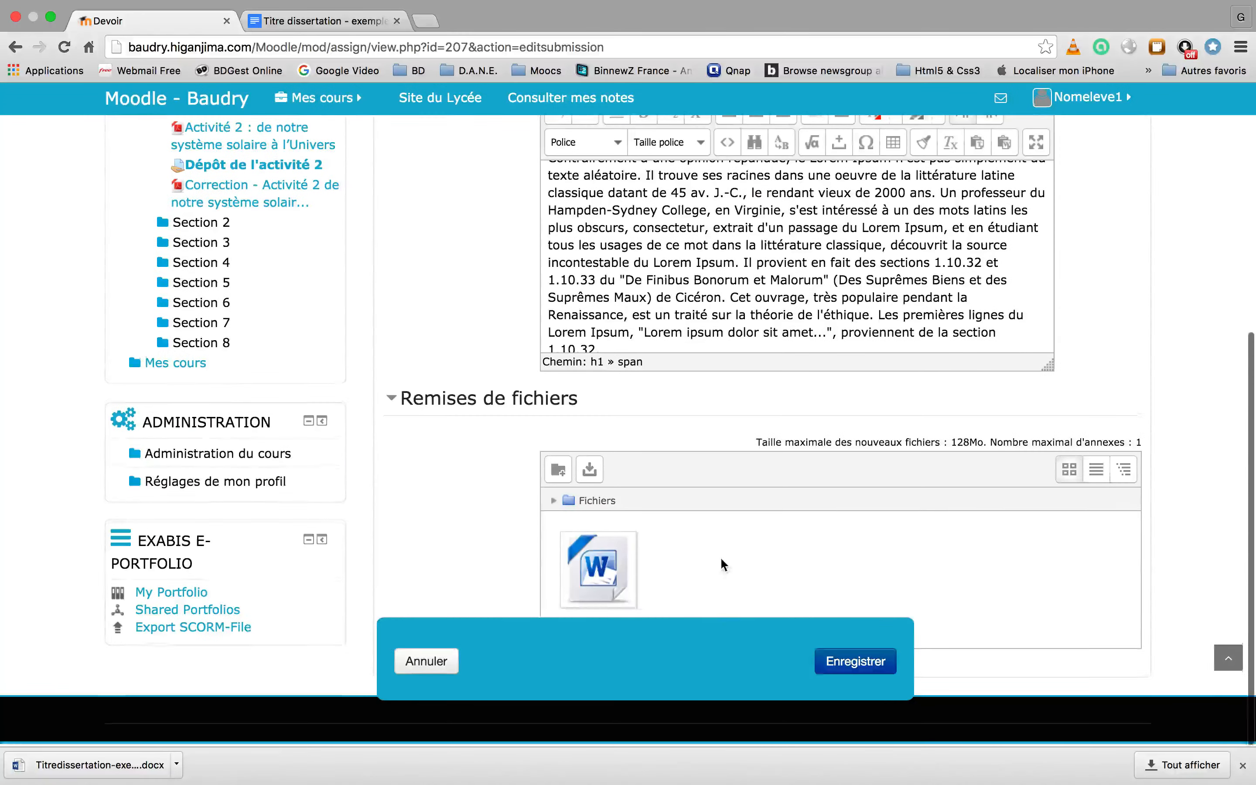
click(864, 663)
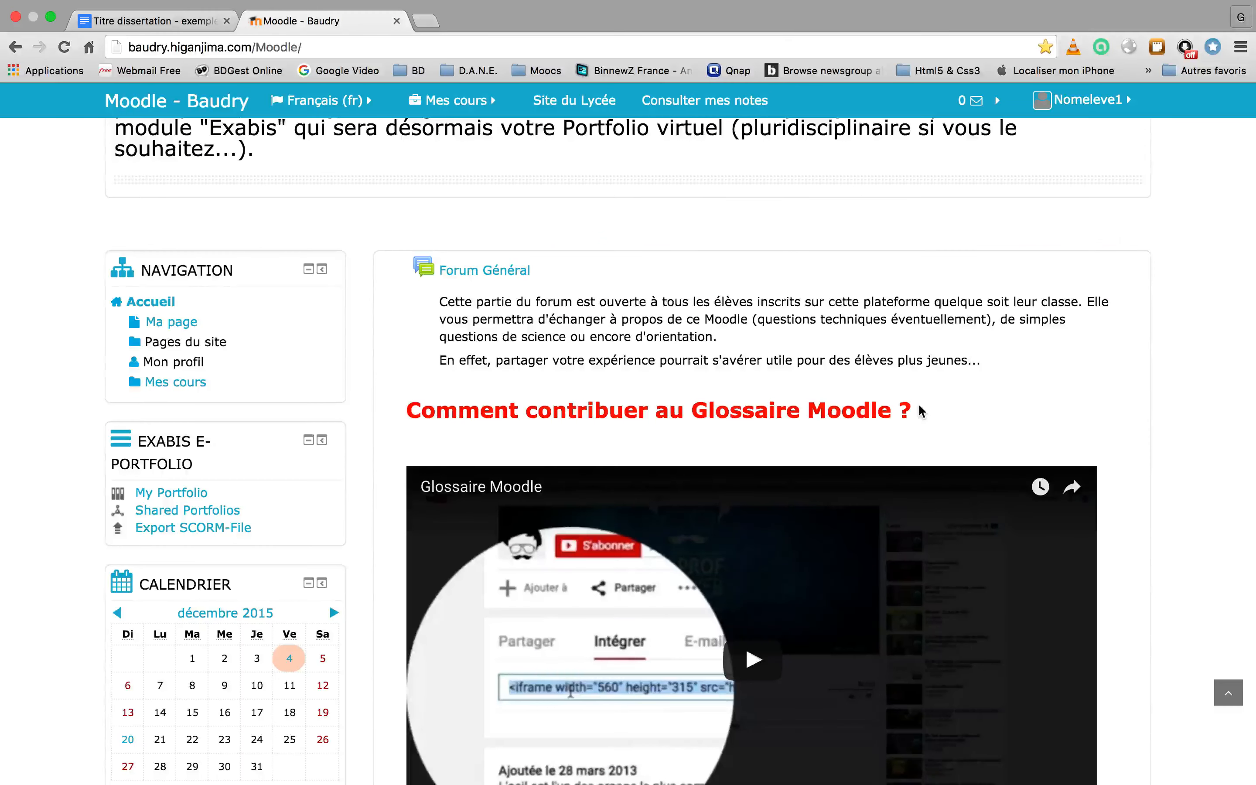
Open the course "La Terre dans l'Univers, la vie et son évolution" and its Section 1 assignment "Dépôt de l'activité 2".
scroll(686, 379, down, 2)
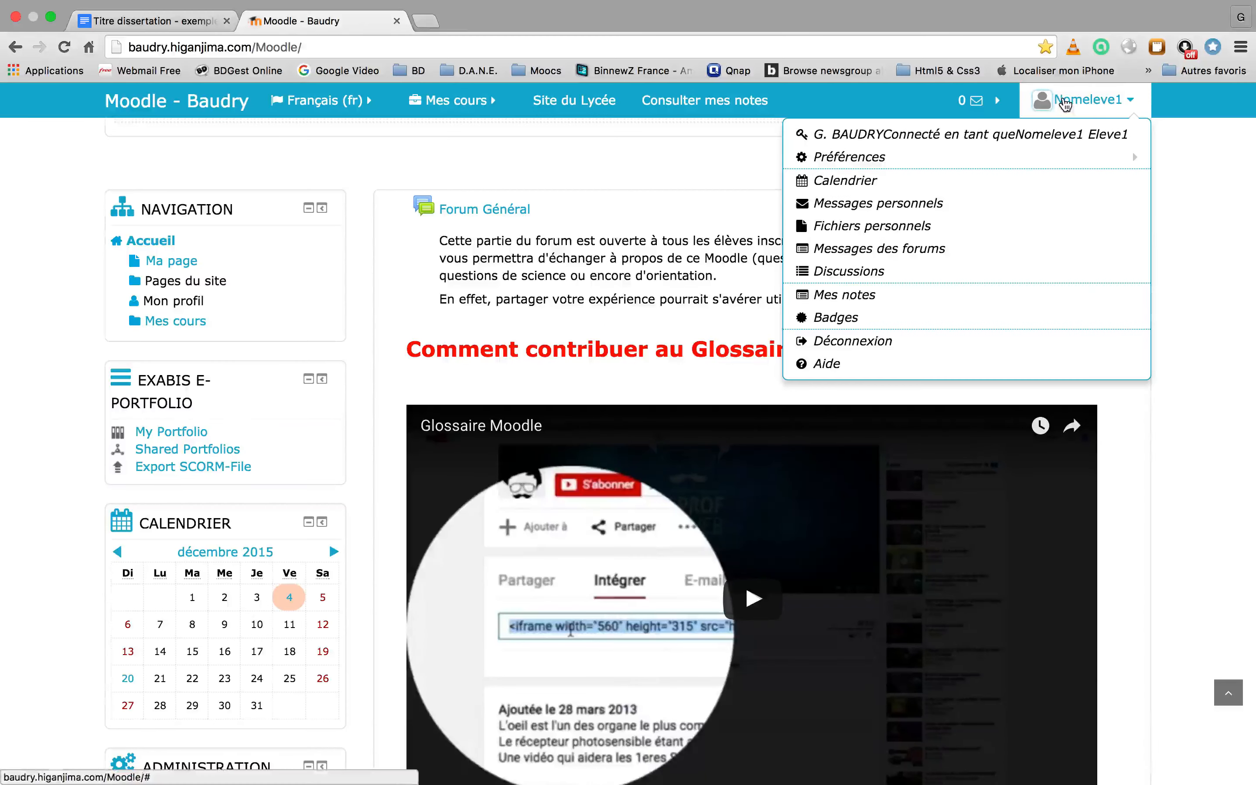
mouse_move(978, 101)
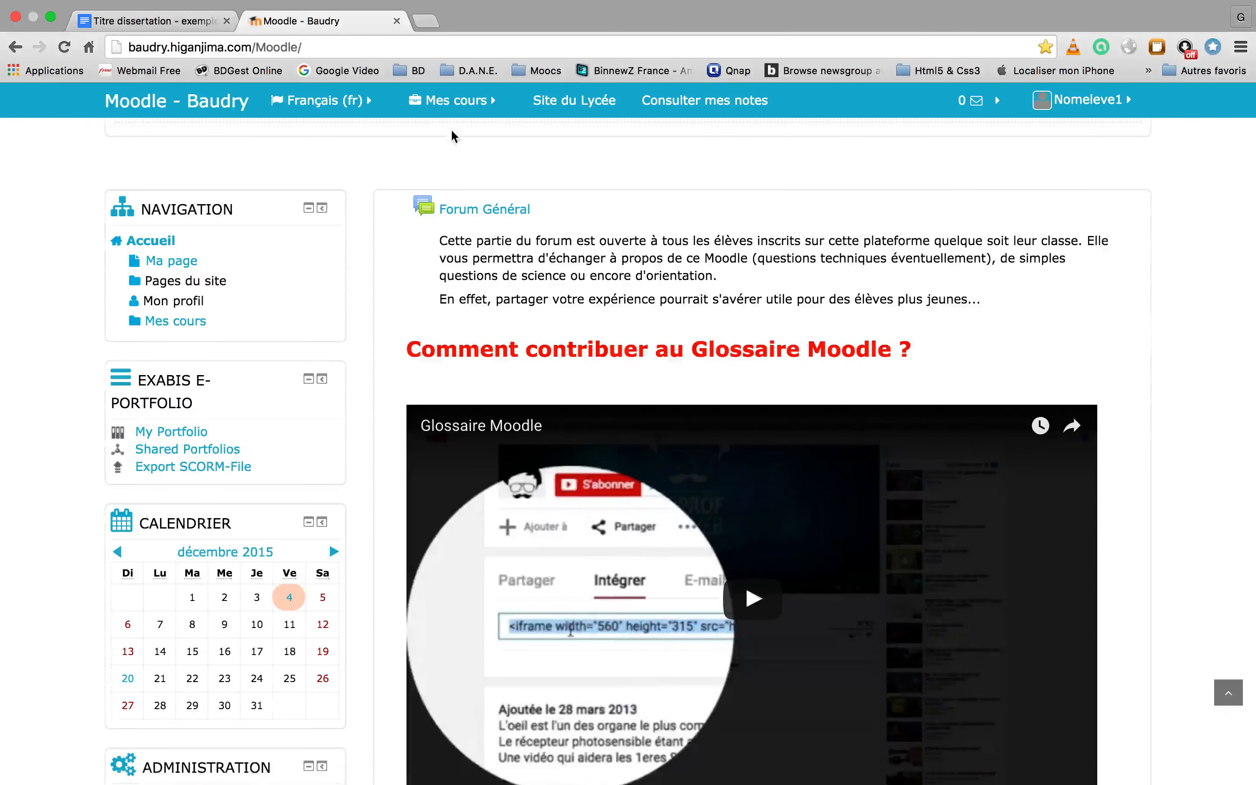
mouse_move(454, 106)
scroll(454, 157, up, 3)
click(455, 158)
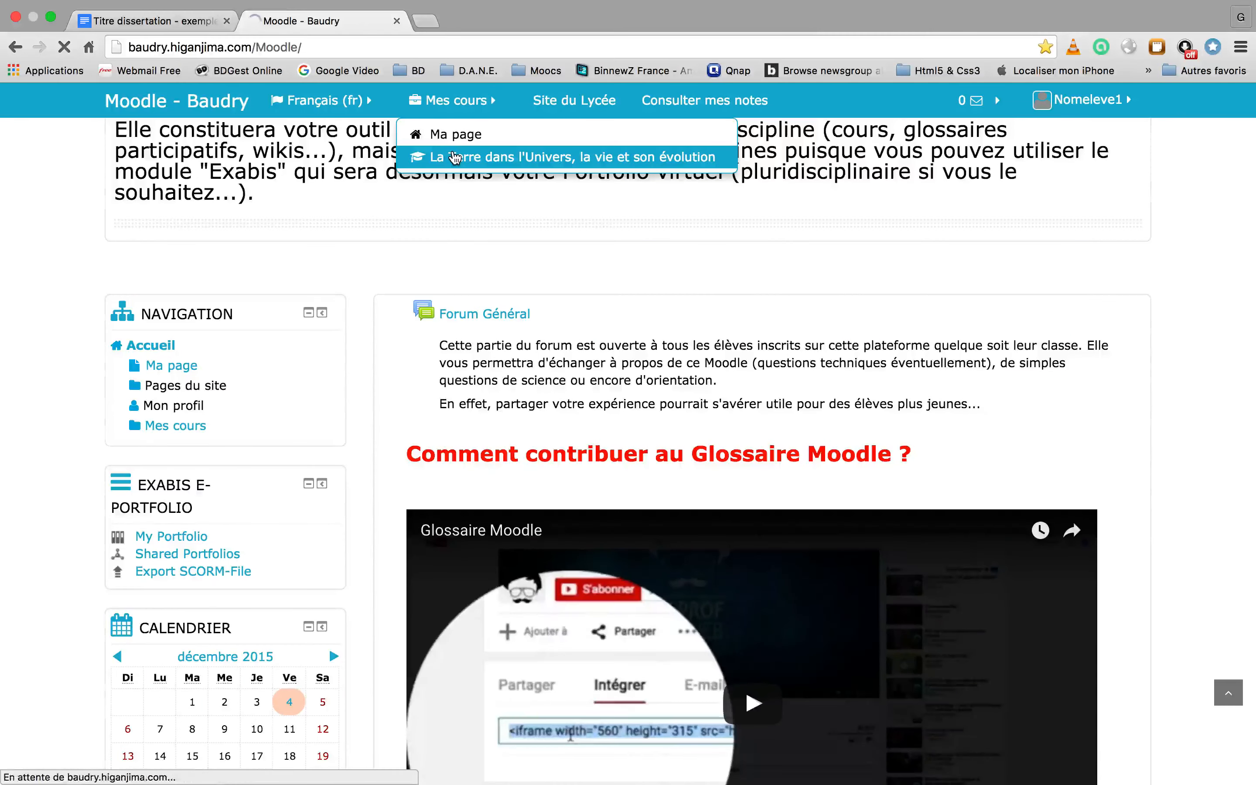
scroll(382, 336, down, 15)
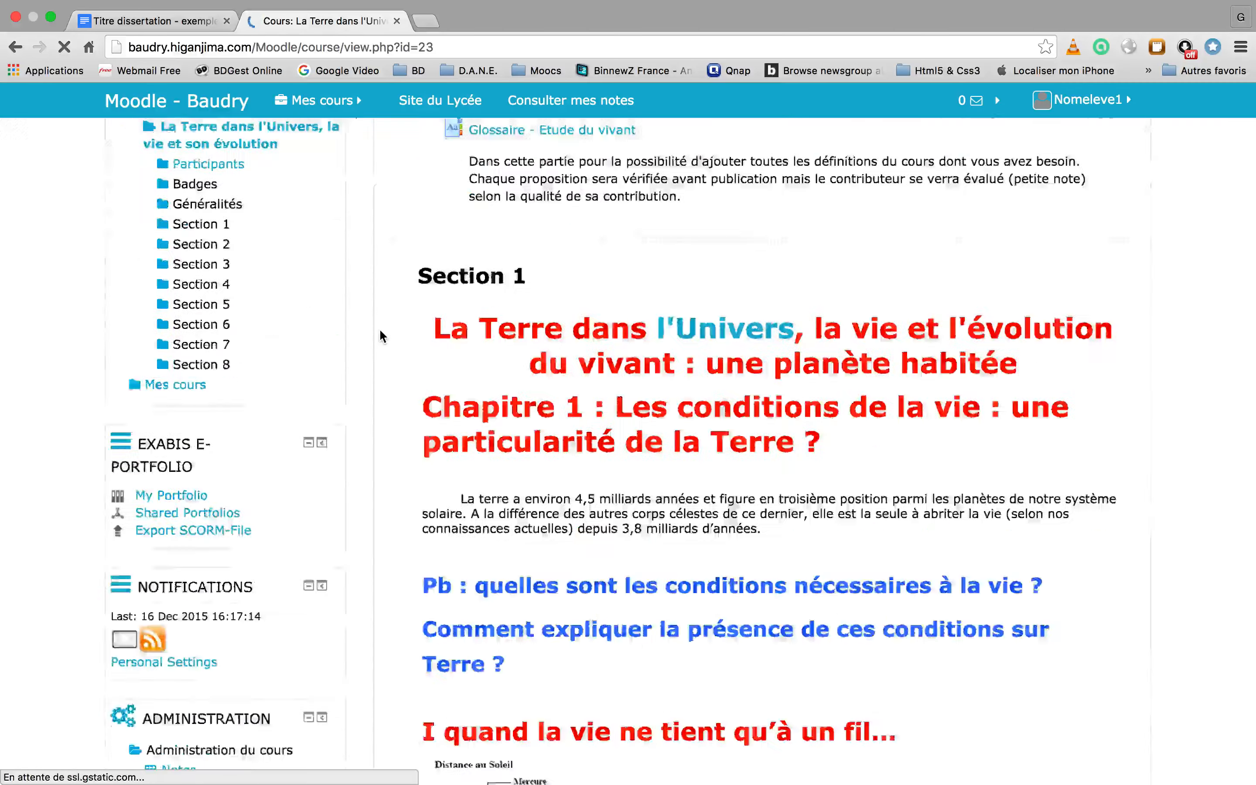
scroll(382, 336, down, 4)
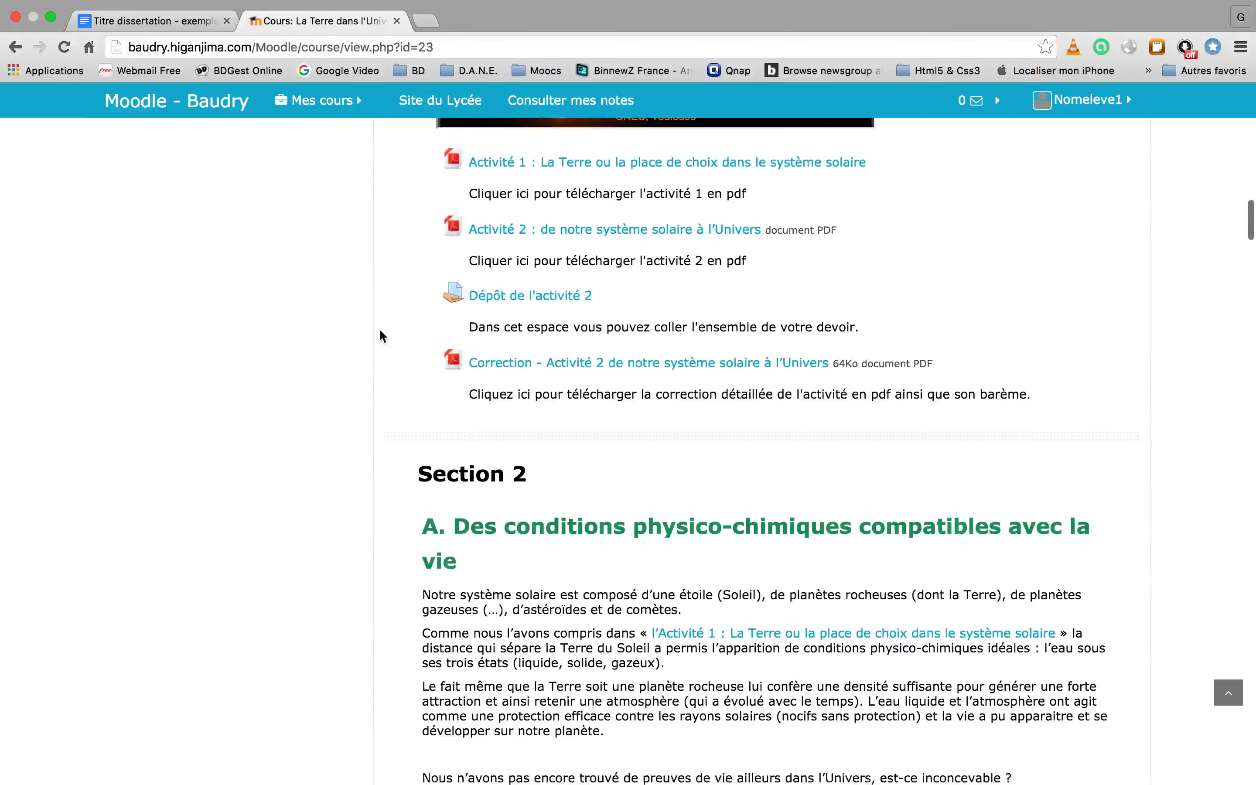
click(505, 299)
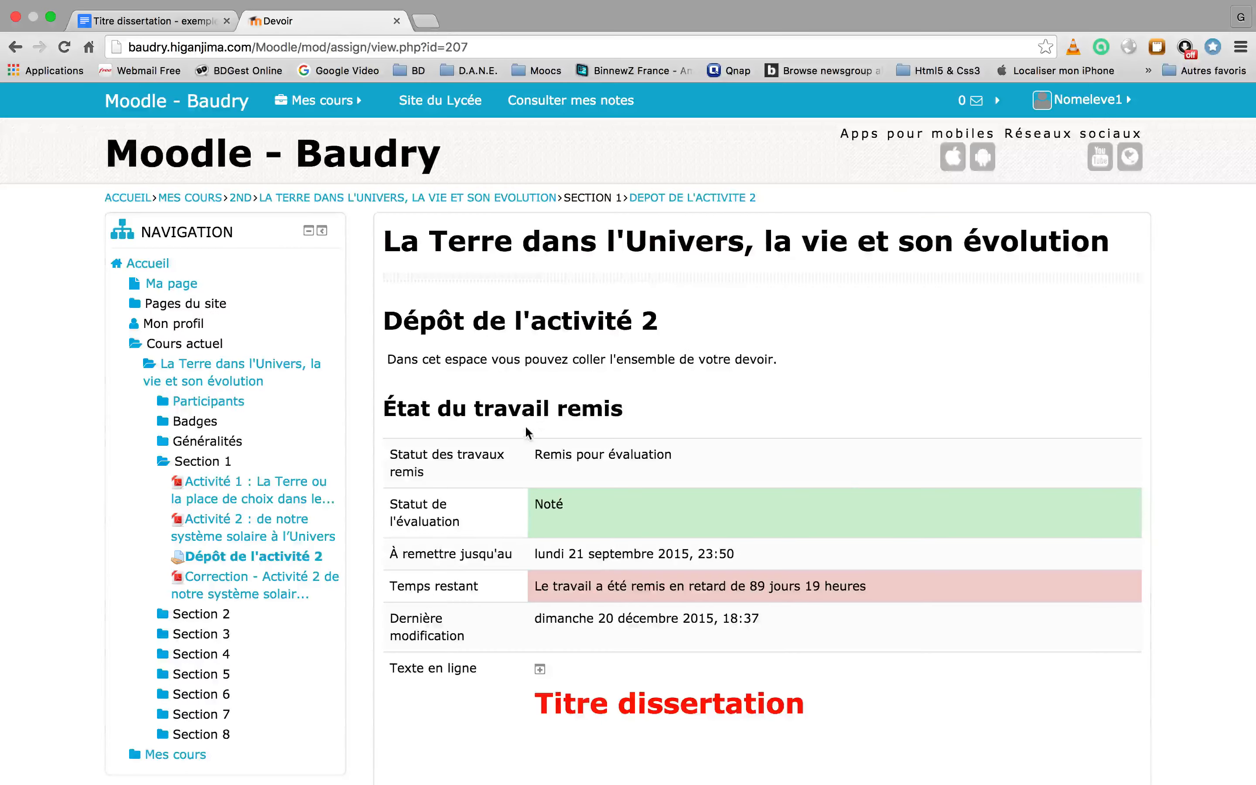
Examine the submitted work's status, online text and attached file, and the grade and comment in the Feedback section.
scroll(524, 427, down, 5)
scroll(524, 427, down, 3)
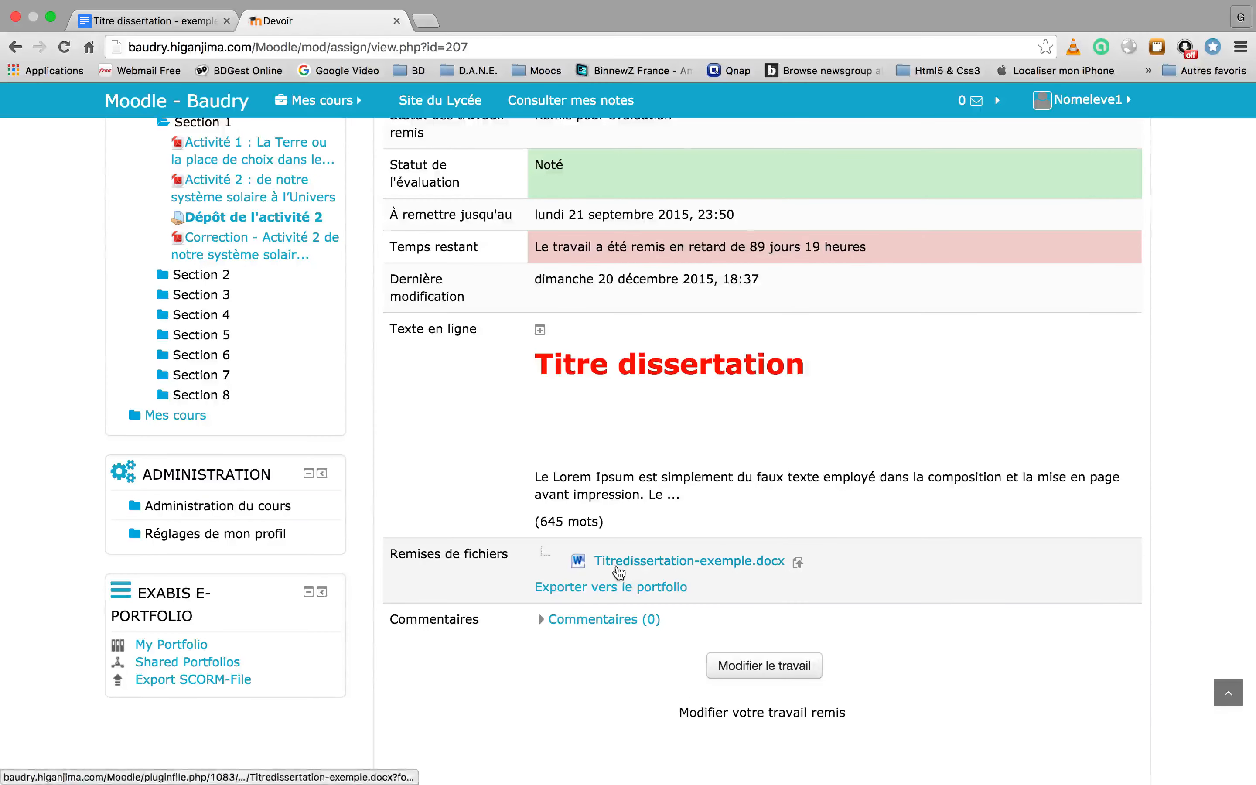
scroll(618, 571, down, 6)
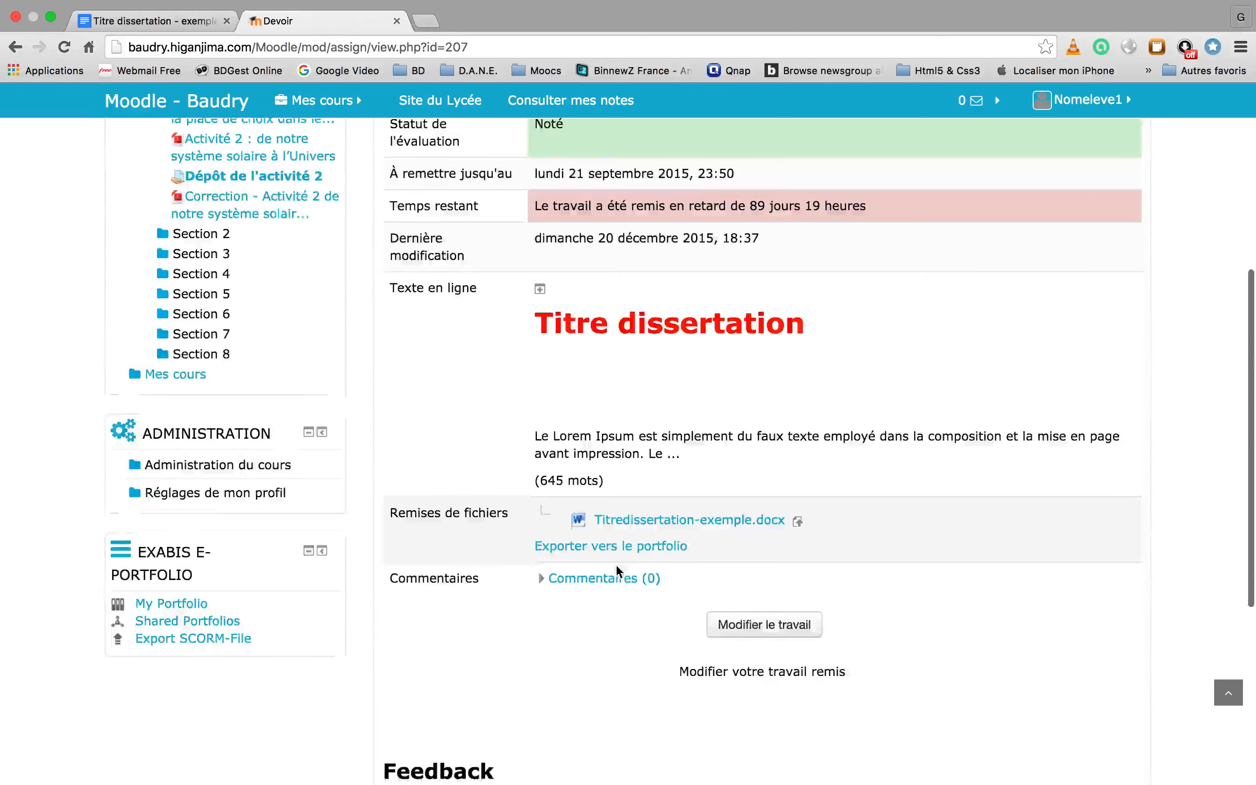
scroll(618, 571, down, 2)
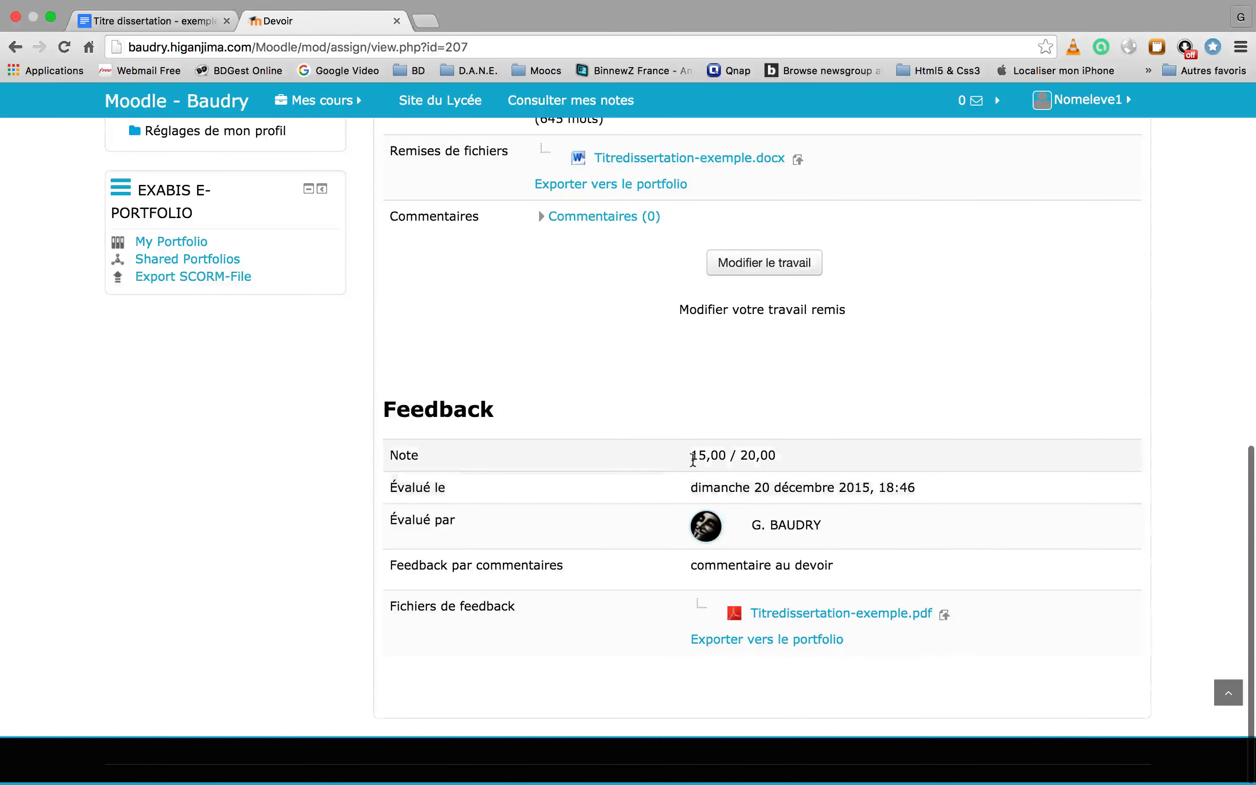
drag(691, 455, 807, 459)
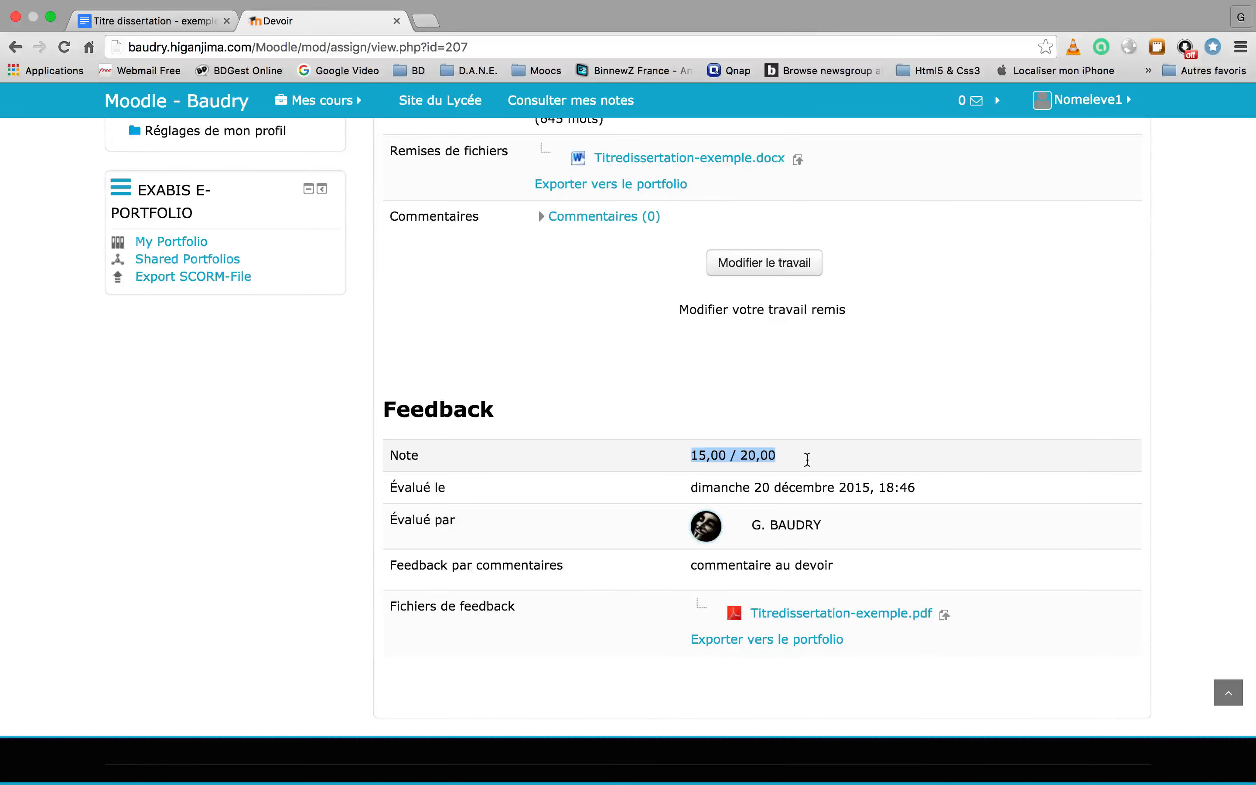
drag(844, 559, 690, 571)
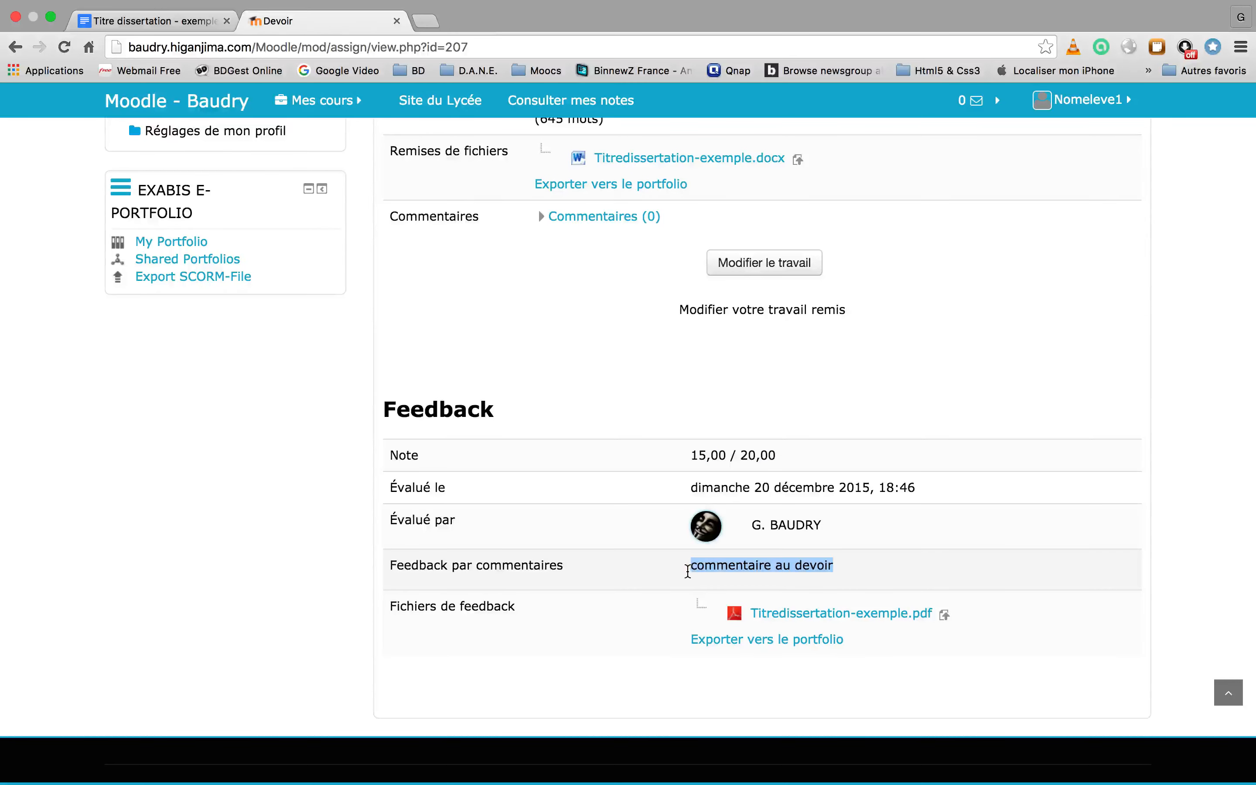
click(673, 578)
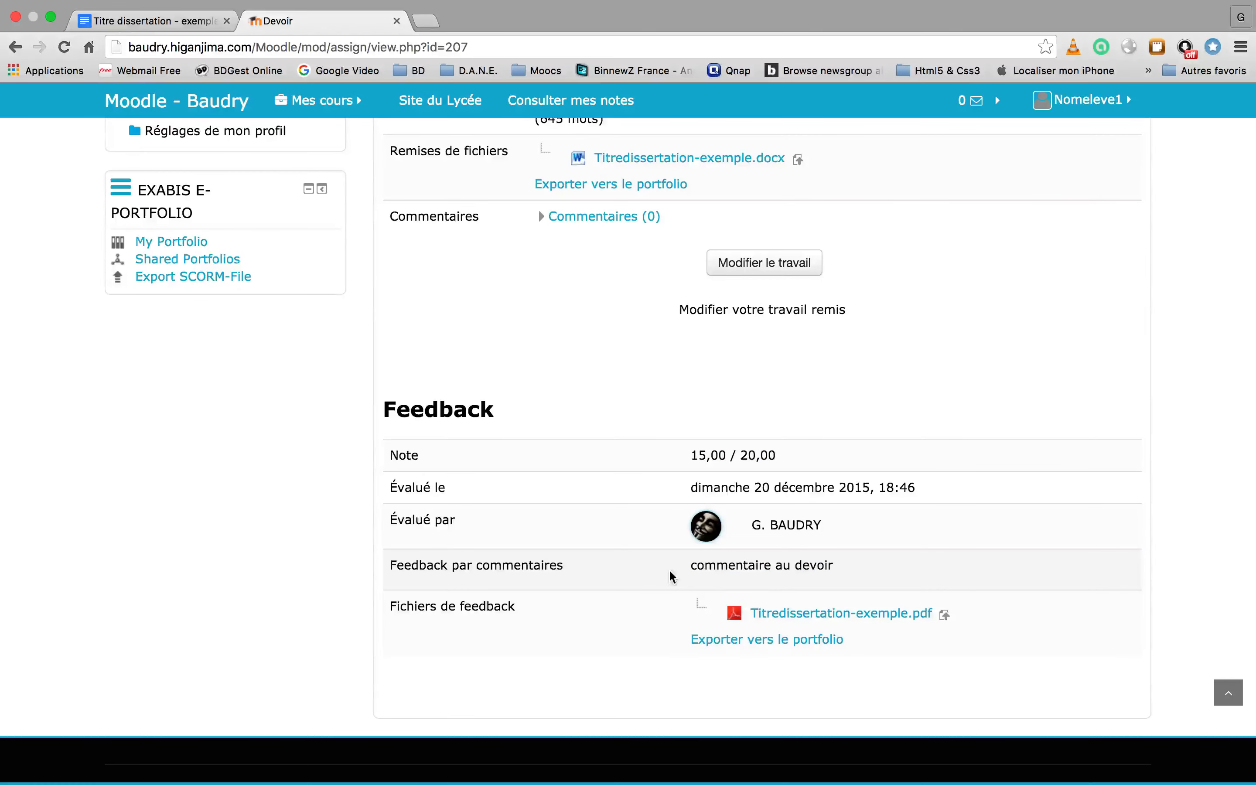
Download the feedback file Titredissertation-exemple.pdf and open it.
click(780, 618)
click(98, 764)
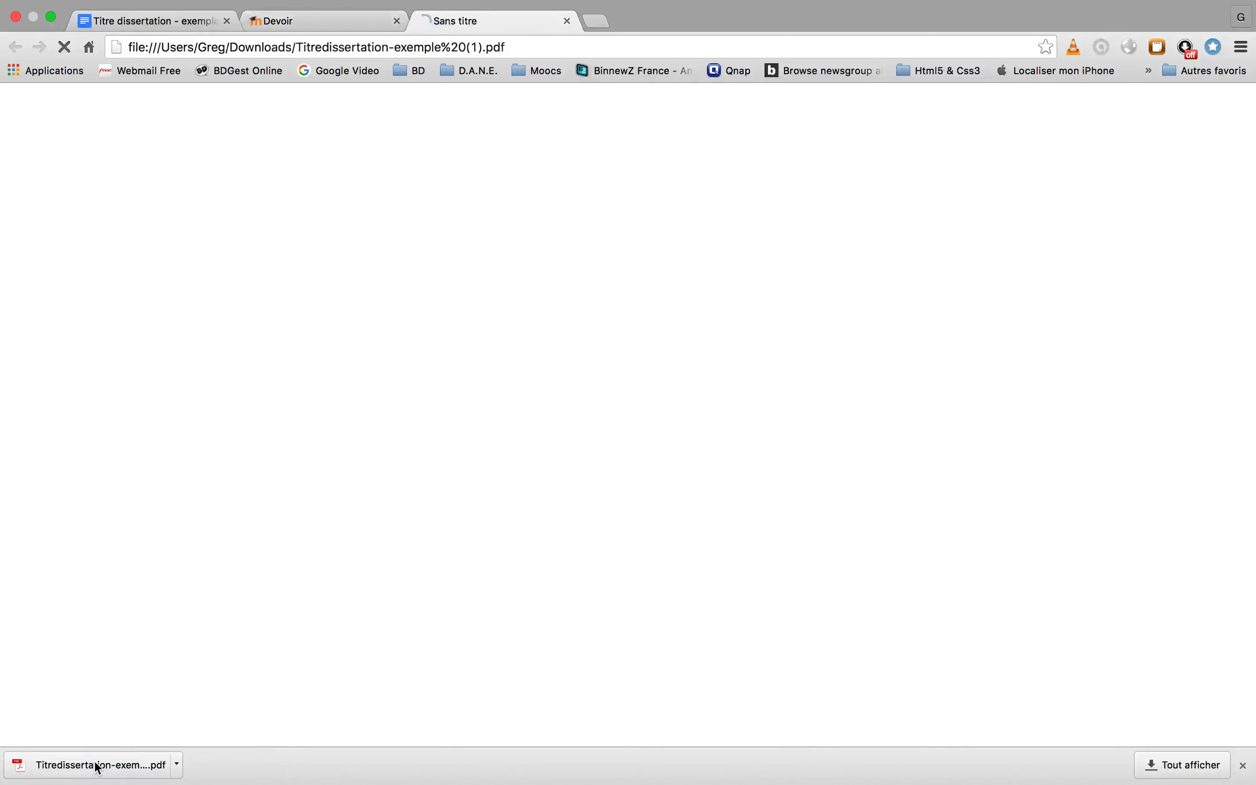